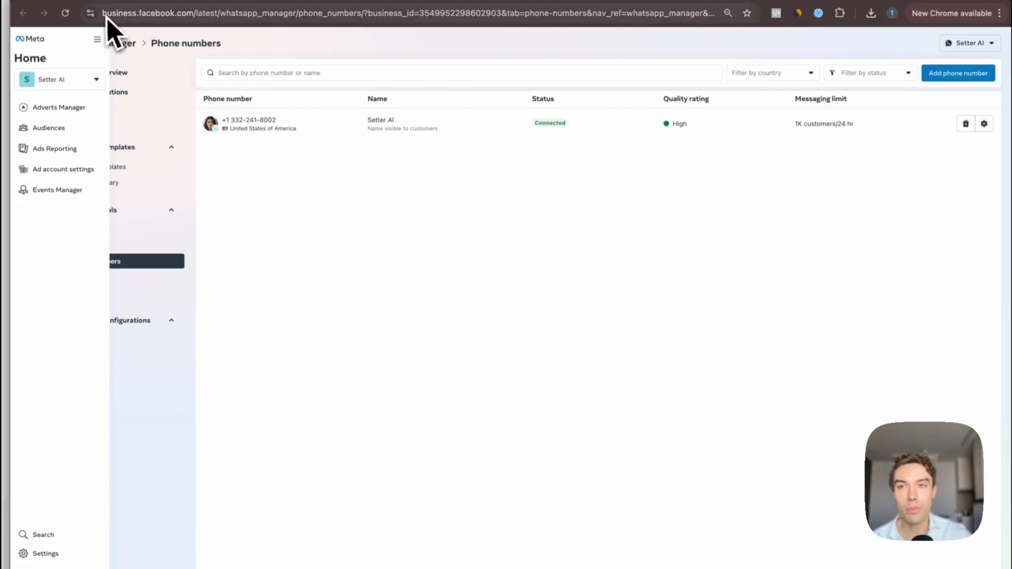
Open the Setter AI portfolio's business settings and assign a person to its WhatsApp account
{"action": "left_click", "coordinate": [95, 79]}
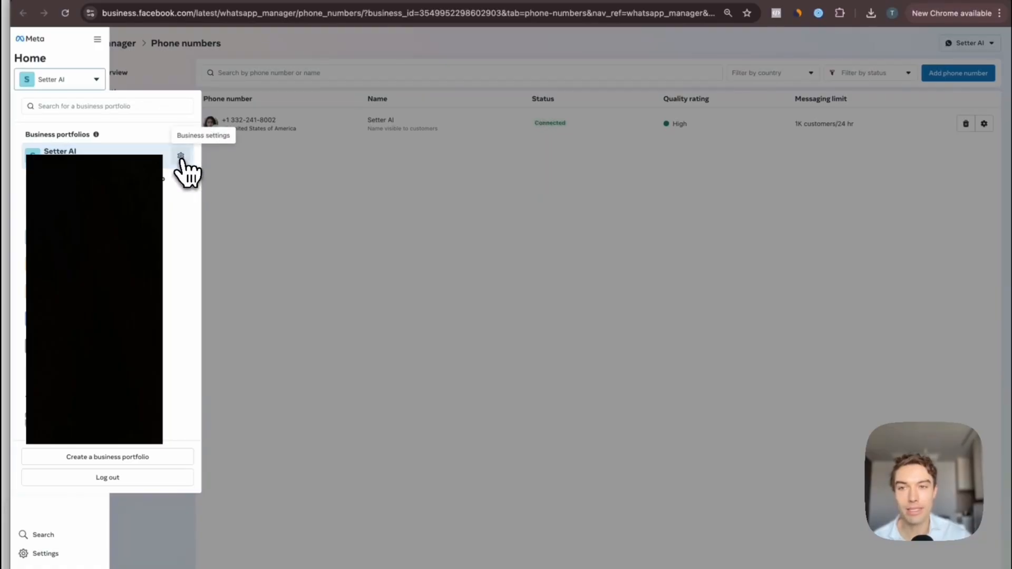
{"action": "left_click", "coordinate": [182, 159]}
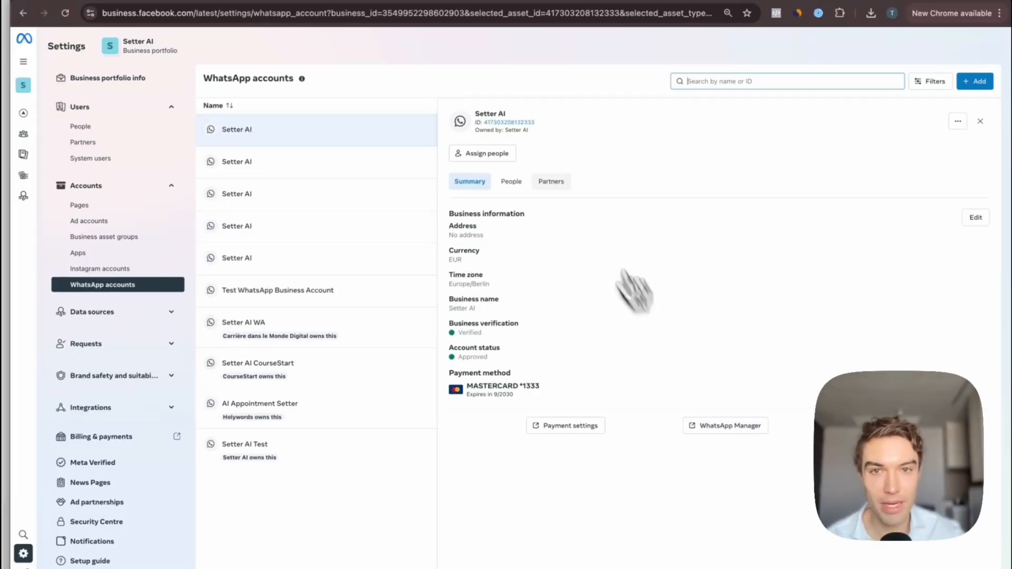
{"action": "left_click", "coordinate": [494, 154]}
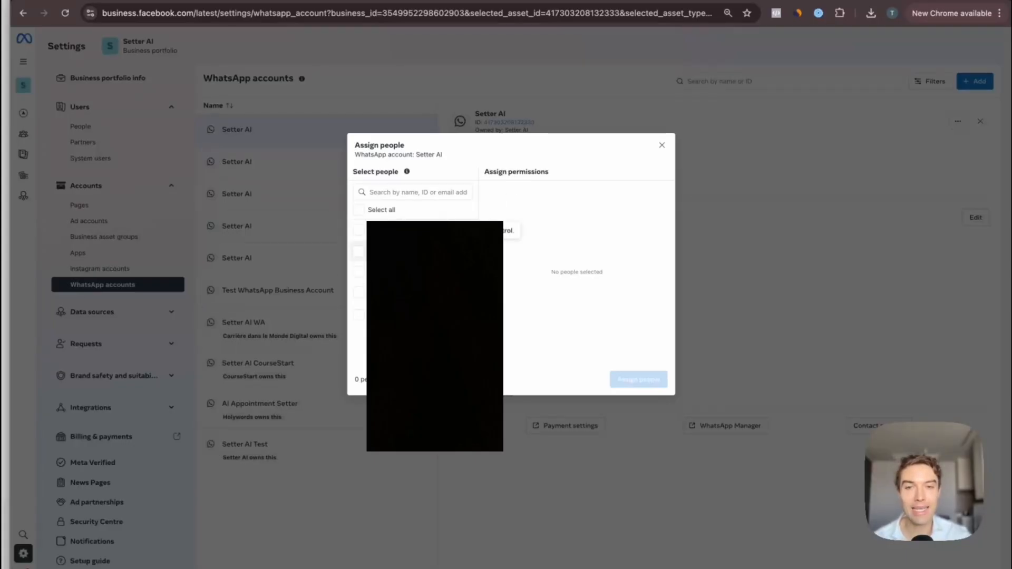
{"action": "left_click", "coordinate": [358, 251]}
{"action": "scroll", "coordinate": [542, 316], "scroll_direction": "down", "scroll_amount": 2}
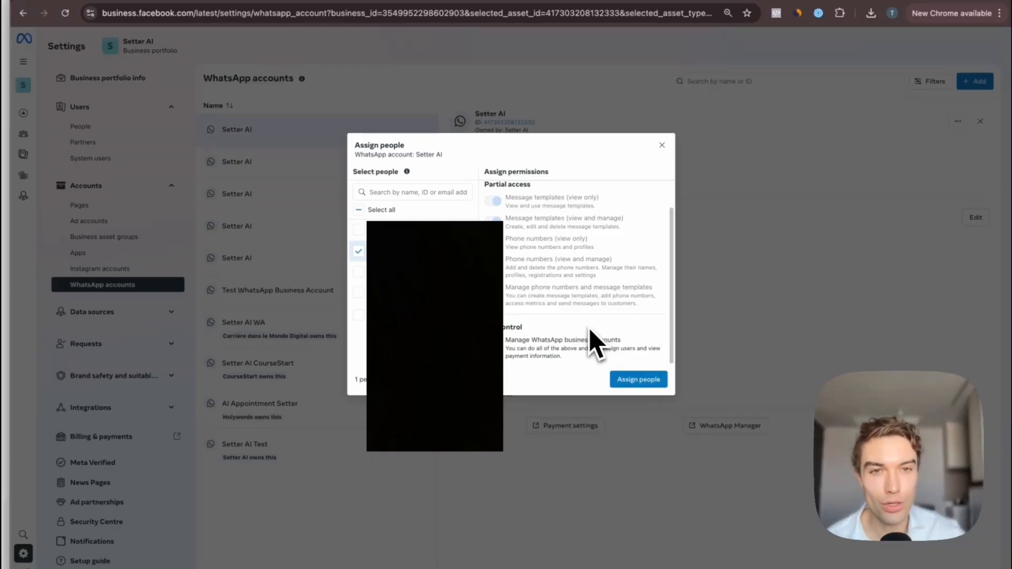
{"action": "left_click", "coordinate": [639, 382]}
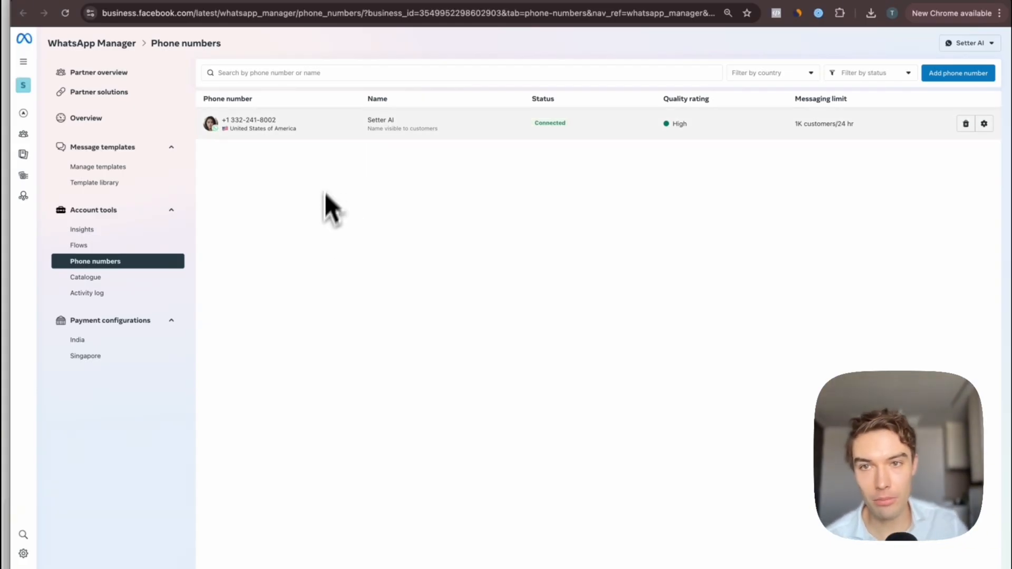
Switch to Ads Manager and create a new Auction campaign with the Leads objective and the manual leads campaign setup
{"action": "mouse_move", "coordinate": [21, 81]}
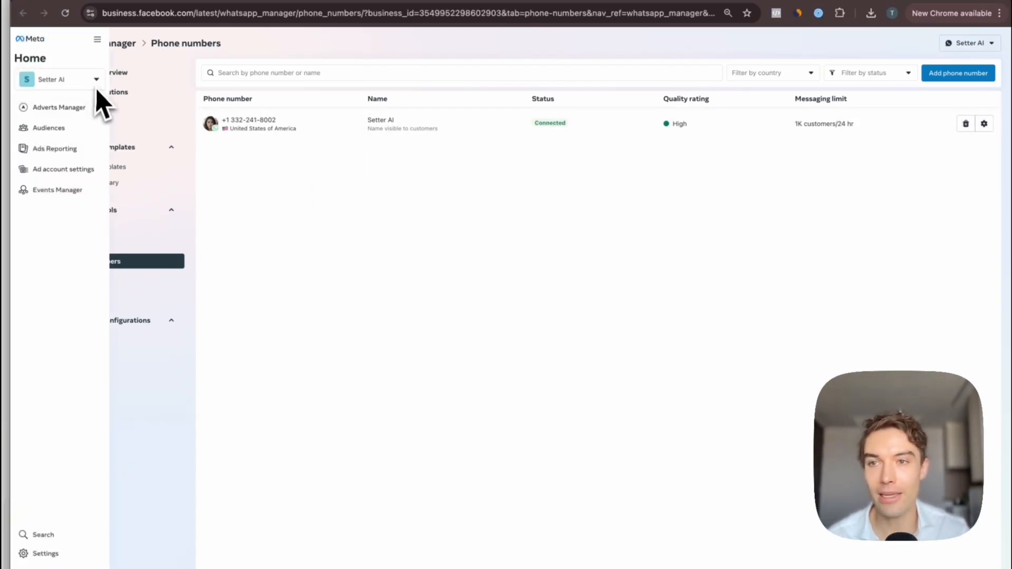
{"action": "left_click", "coordinate": [55, 109]}
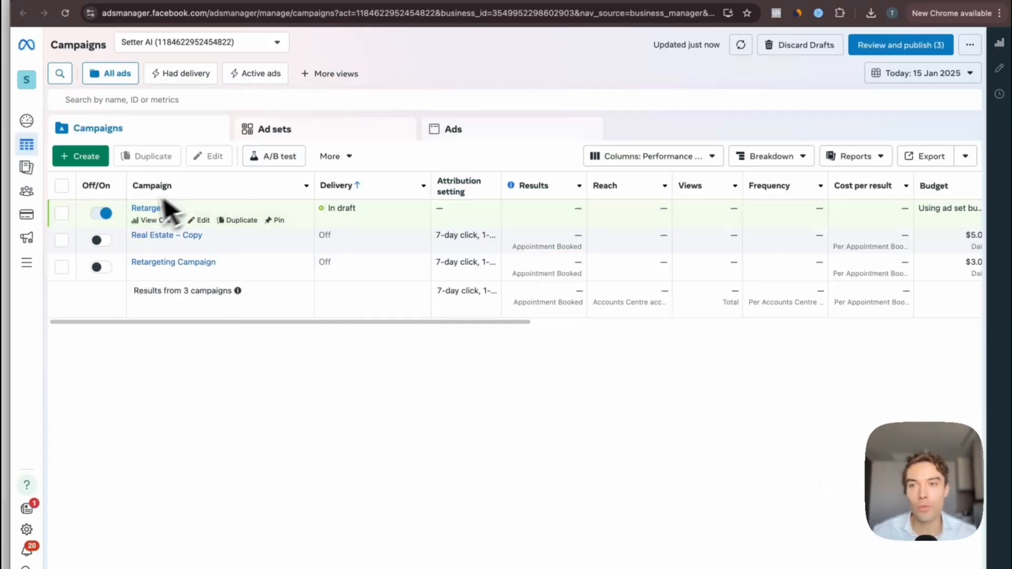
{"action": "left_click", "coordinate": [90, 158]}
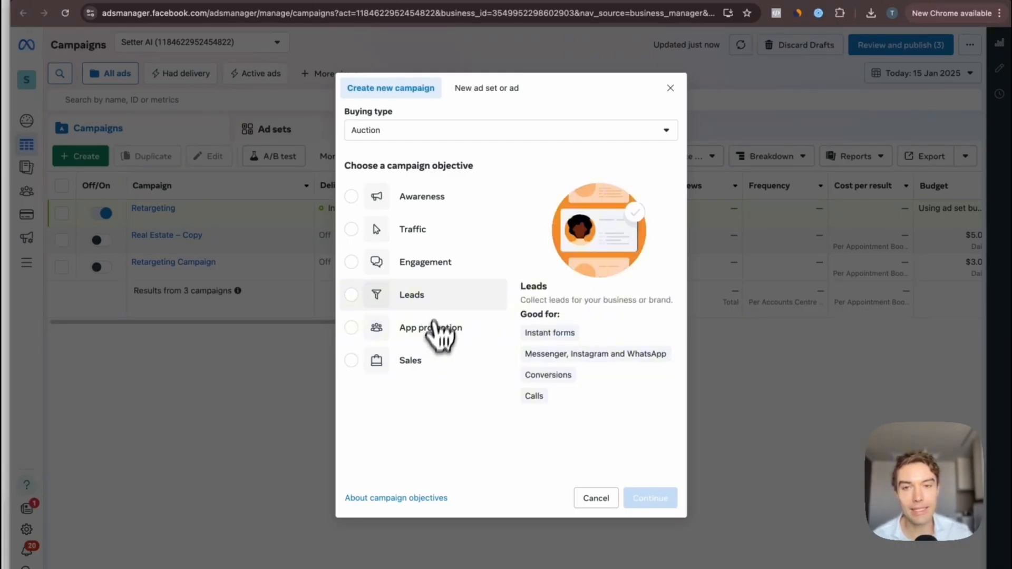
{"action": "left_click", "coordinate": [431, 296]}
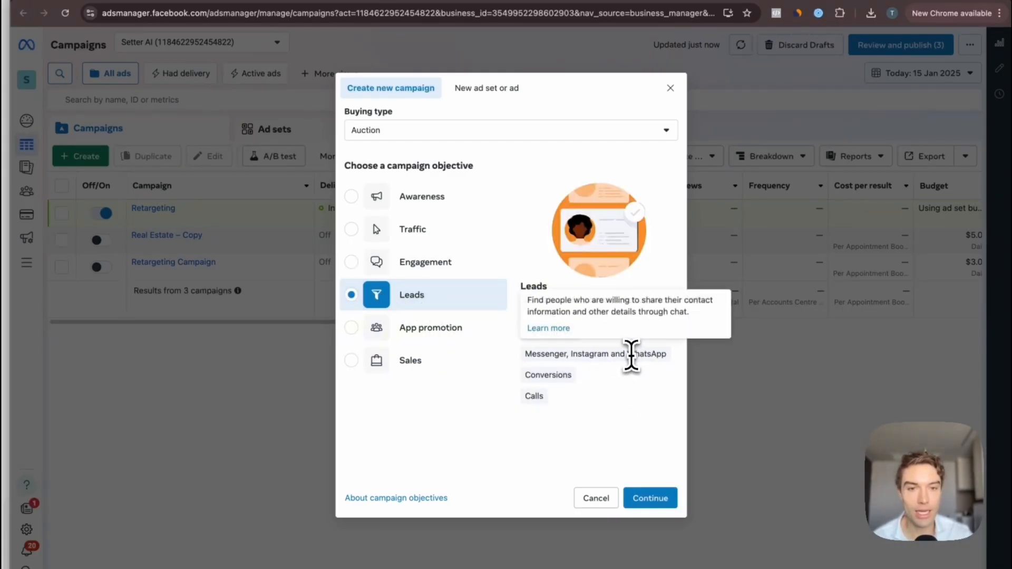
{"action": "left_click_drag", "start_coordinate": [629, 354], "coordinate": [664, 361]}
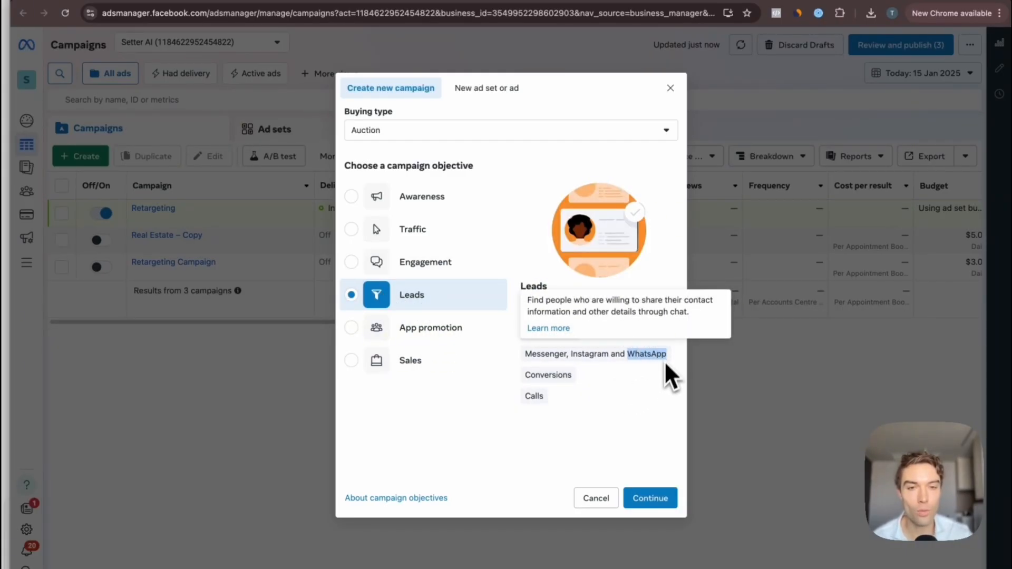
{"action": "left_click", "coordinate": [649, 498]}
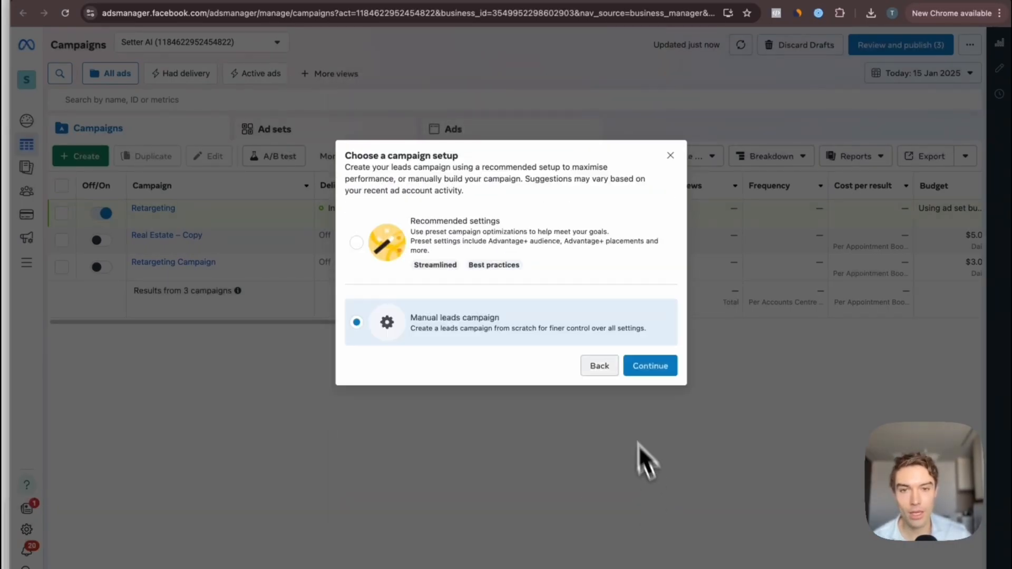
{"action": "left_click", "coordinate": [659, 372]}
Check the special ad category options, leave the category undeclared, and continue to the ad set settings
{"action": "scroll", "coordinate": [558, 279], "scroll_direction": "down", "scroll_amount": 2}
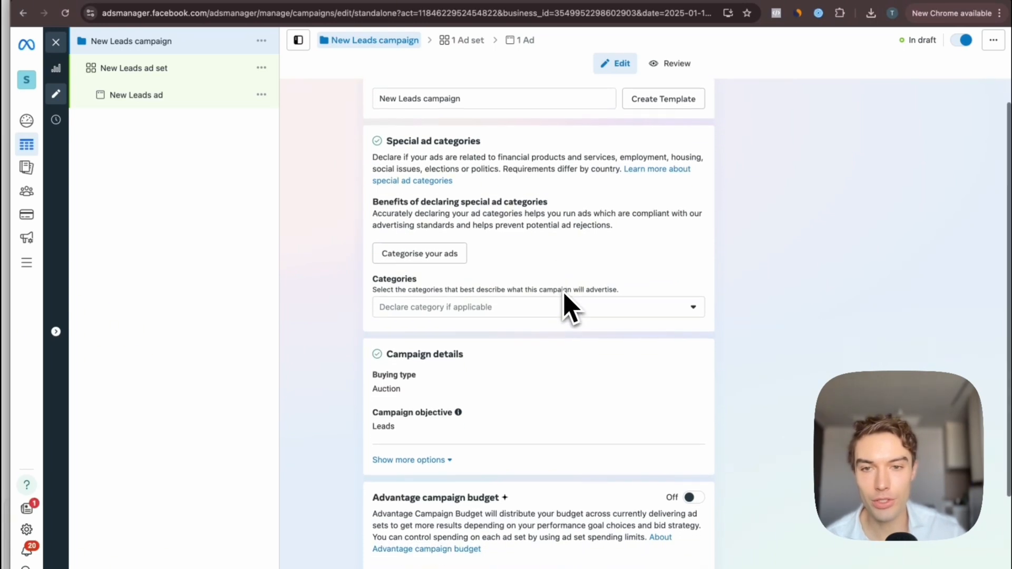
{"action": "scroll", "coordinate": [567, 305], "scroll_direction": "down", "scroll_amount": 2}
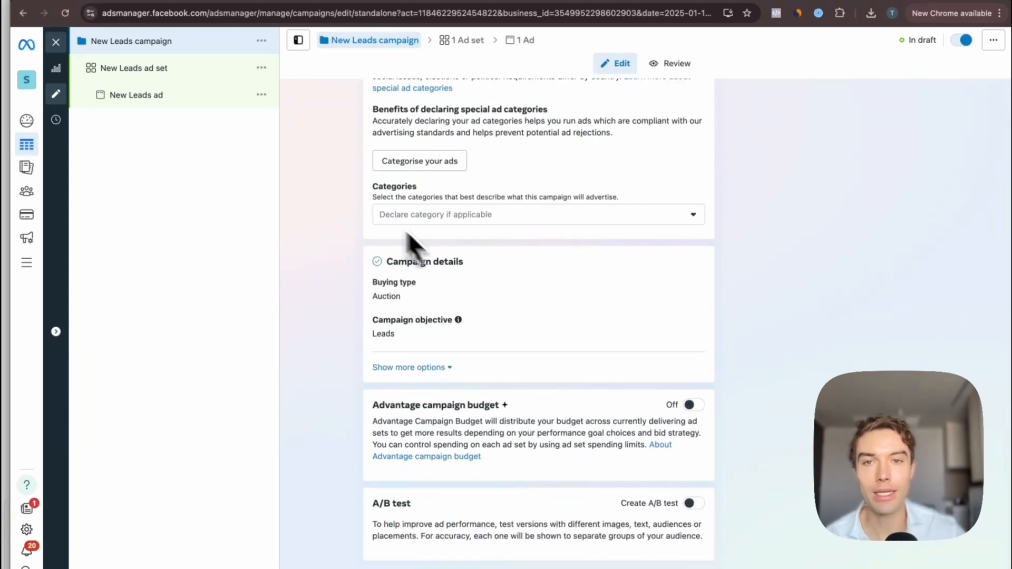
{"action": "left_click", "coordinate": [624, 221]}
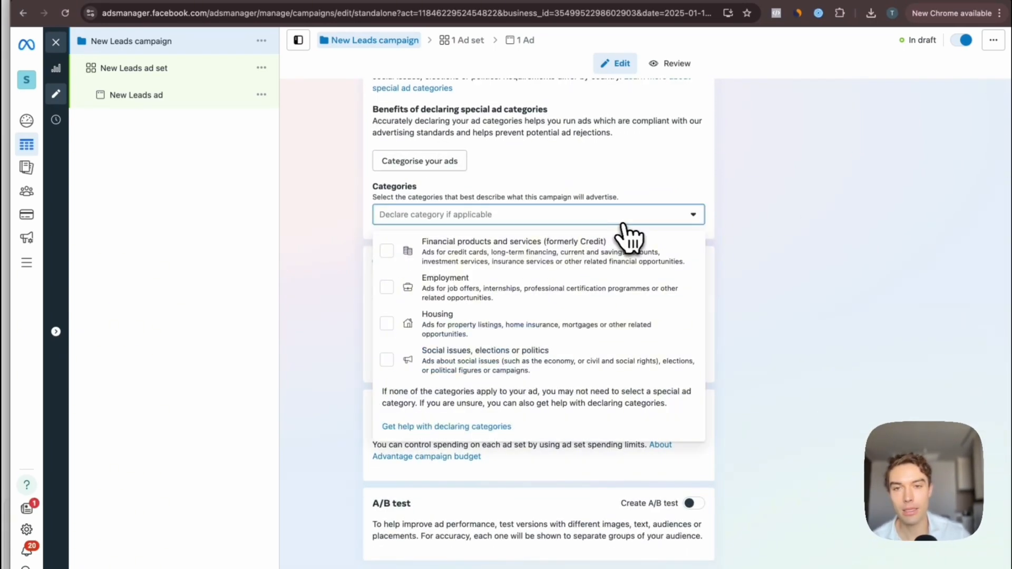
{"action": "left_click", "coordinate": [320, 250]}
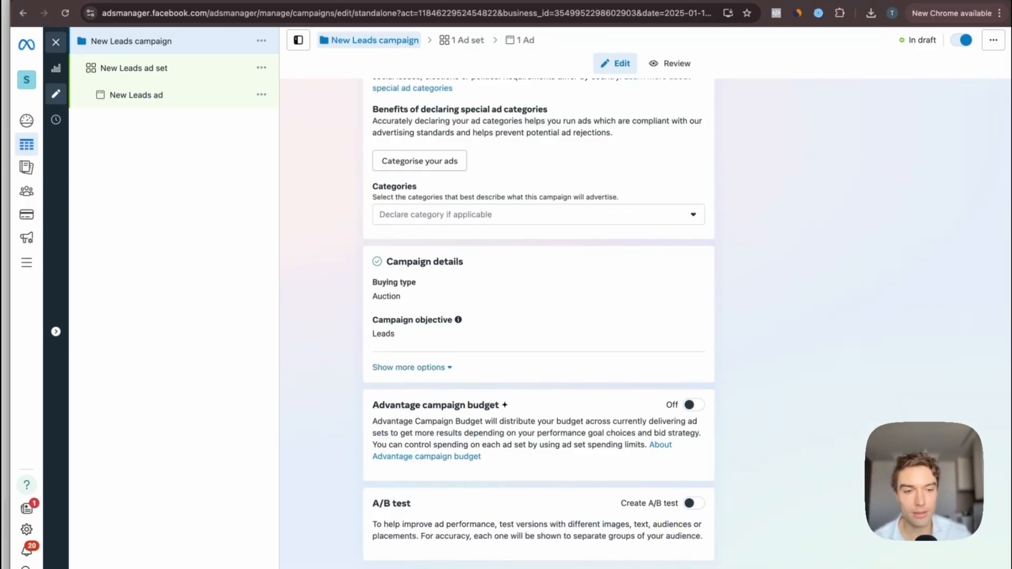
{"action": "left_click", "coordinate": [904, 566]}
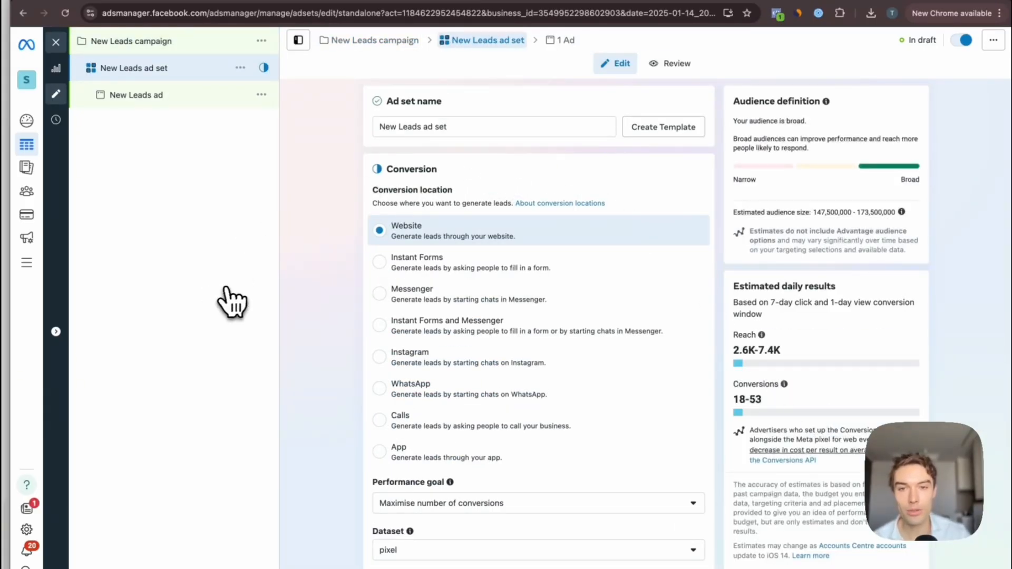
Set the ad set's conversion location to WhatsApp
{"action": "left_click", "coordinate": [406, 393]}
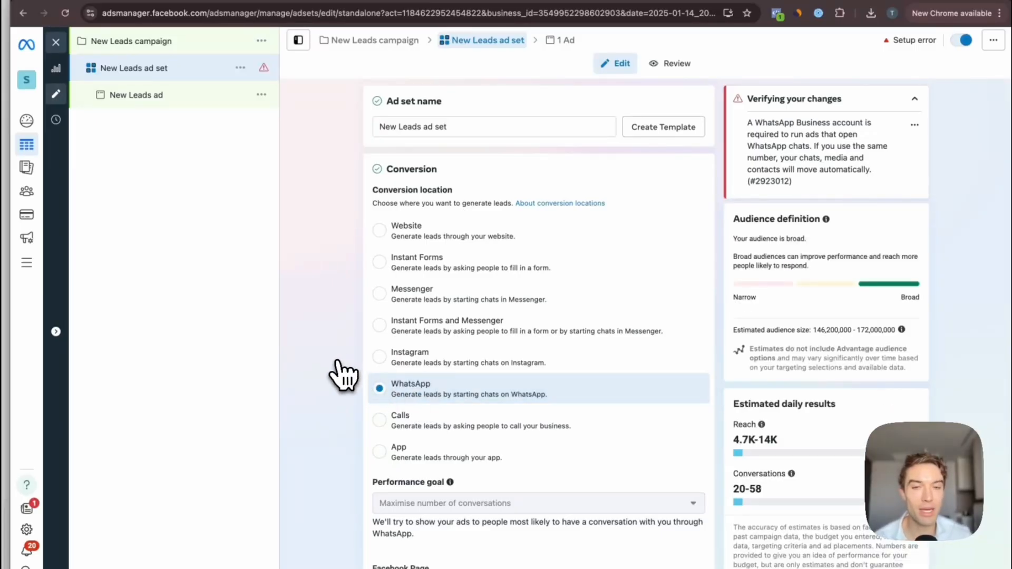
{"action": "scroll", "coordinate": [343, 375], "scroll_direction": "down", "scroll_amount": 5}
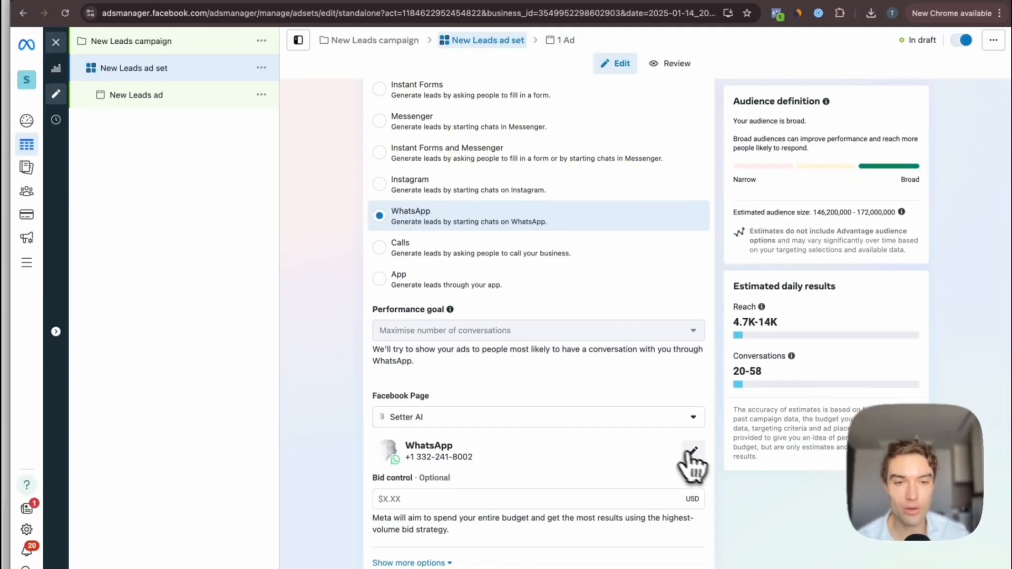
{"action": "scroll", "coordinate": [696, 469], "scroll_direction": "down", "scroll_amount": 10}
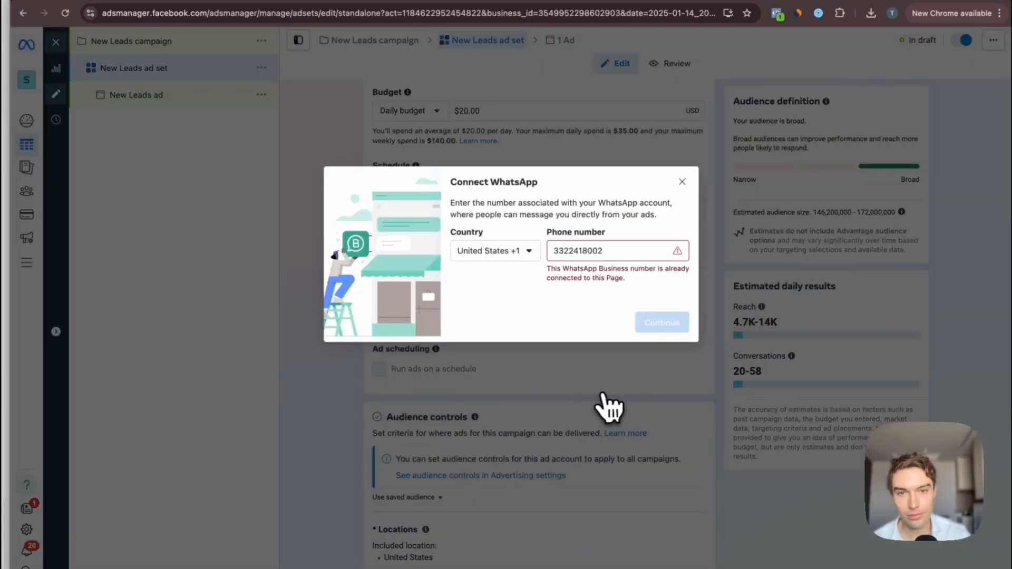
{"action": "left_click", "coordinate": [521, 252]}
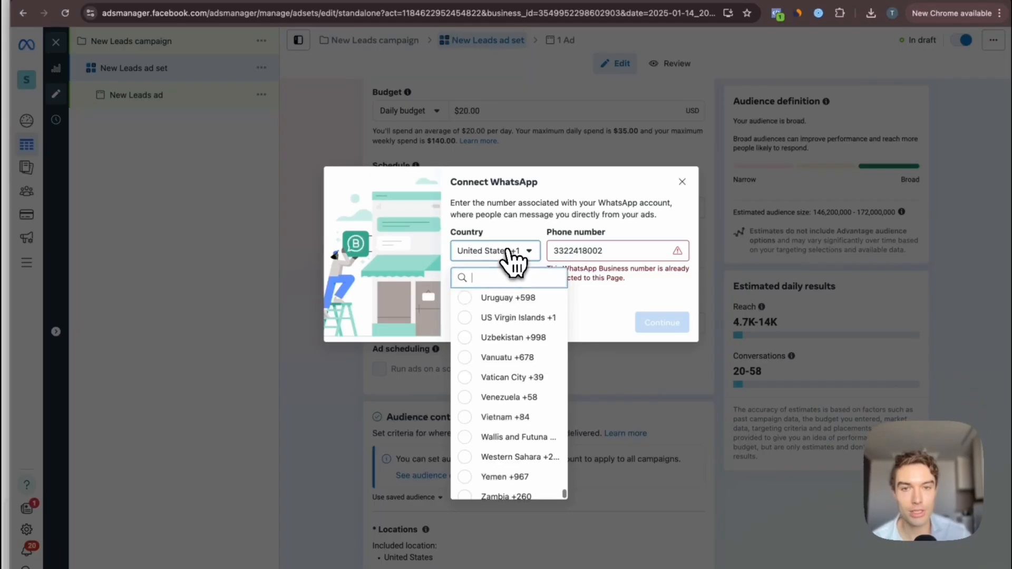
{"action": "left_click", "coordinate": [567, 304]}
{"action": "double_click", "coordinate": [604, 253]}
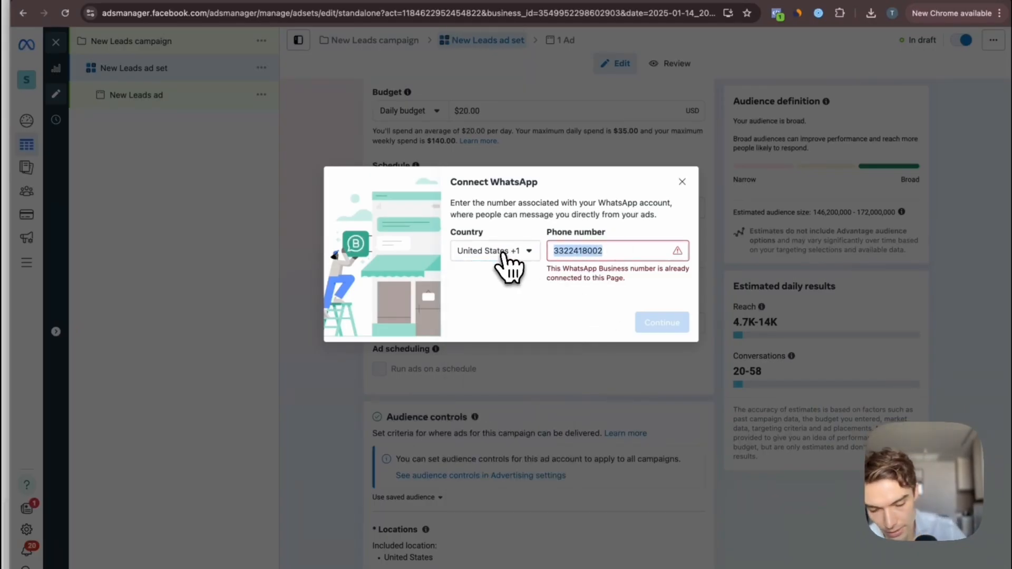
{"action": "key", "text": "ctrl+x"}
{"action": "key", "text": "ctrl+v"}
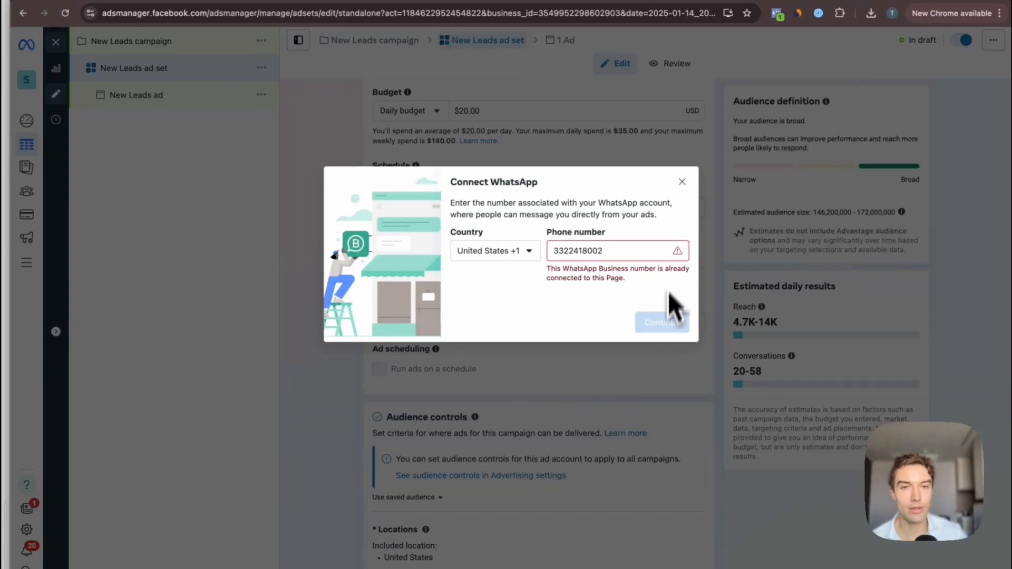
{"action": "left_click", "coordinate": [682, 182]}
Remove United States from the ad set's included locations in the audience controls
{"action": "scroll", "coordinate": [574, 293], "scroll_direction": "up", "scroll_amount": 5}
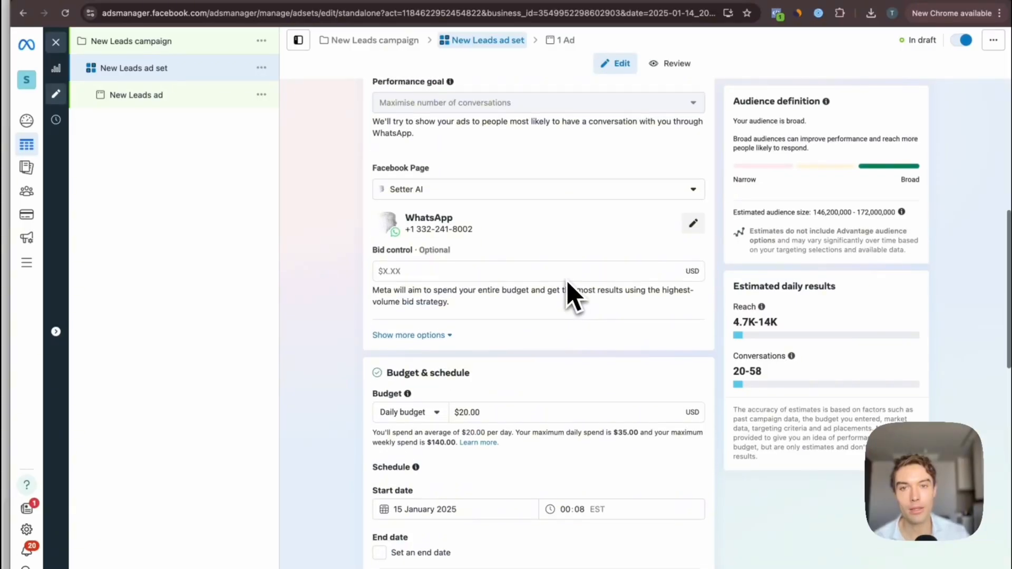
{"action": "scroll", "coordinate": [566, 282], "scroll_direction": "down", "scroll_amount": 2}
{"action": "scroll", "coordinate": [436, 214], "scroll_direction": "up", "scroll_amount": 1}
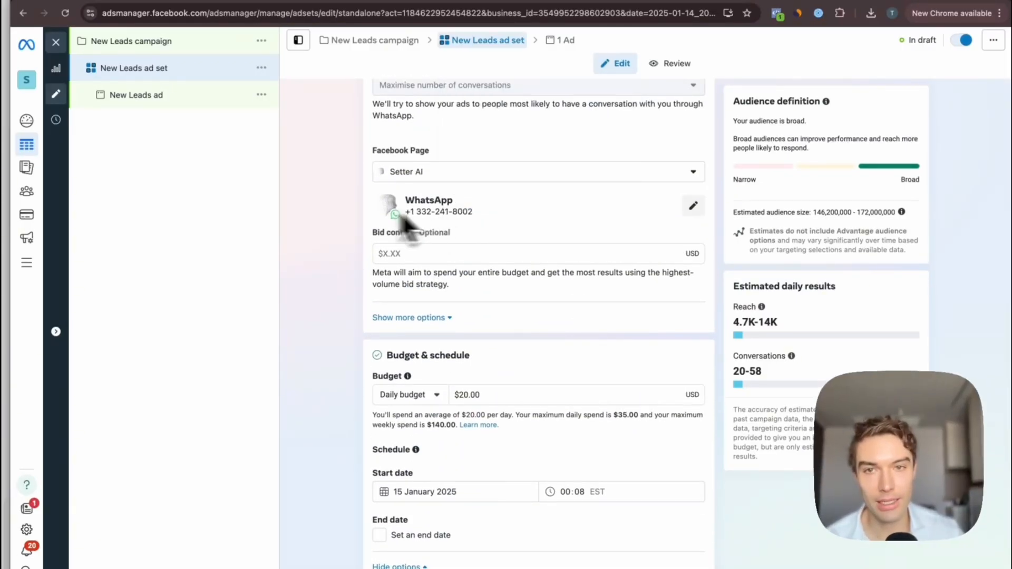
{"action": "scroll", "coordinate": [404, 220], "scroll_direction": "up", "scroll_amount": 2}
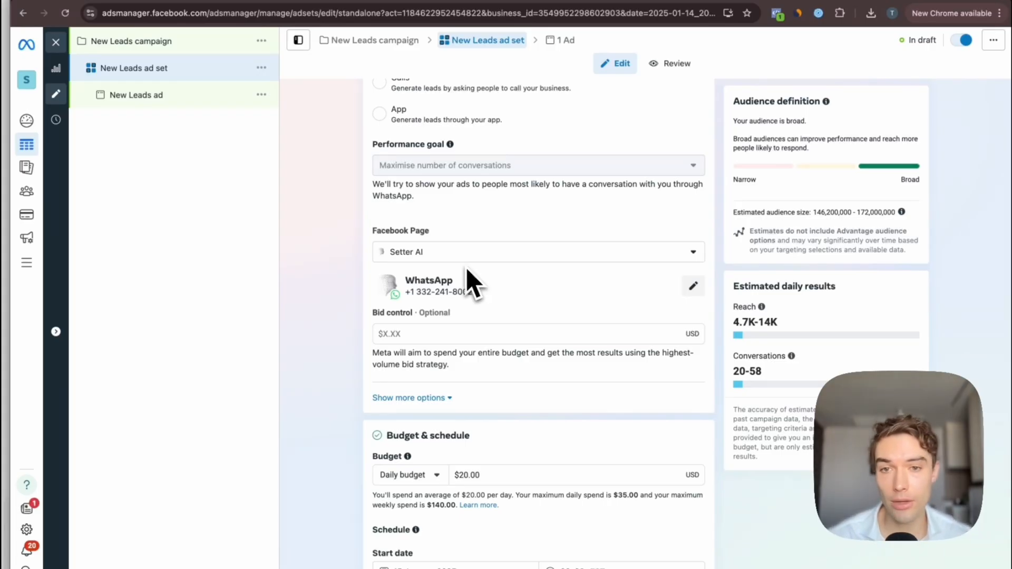
{"action": "scroll", "coordinate": [332, 417], "scroll_direction": "down", "scroll_amount": 3}
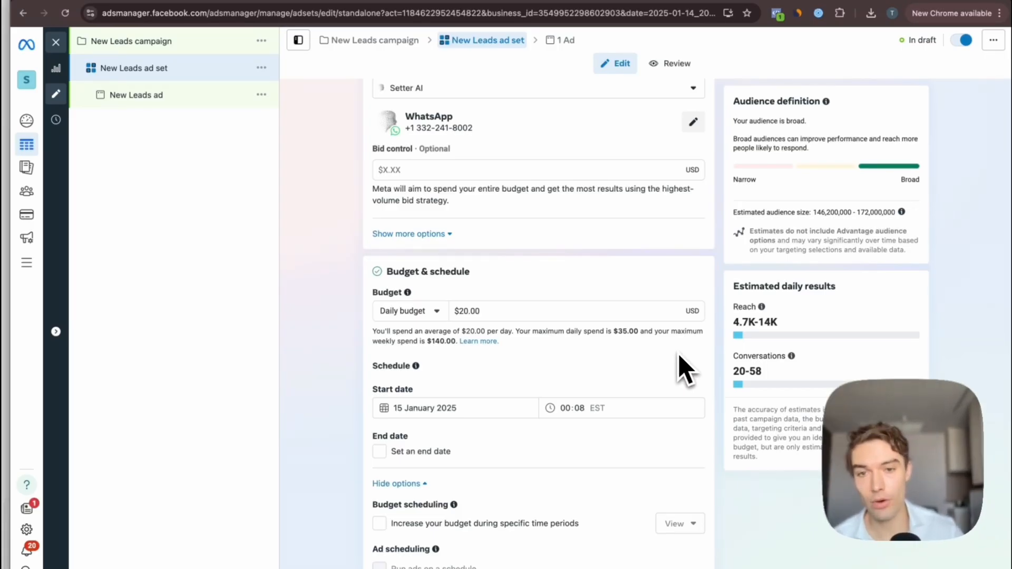
{"action": "scroll", "coordinate": [653, 396], "scroll_direction": "down", "scroll_amount": 3}
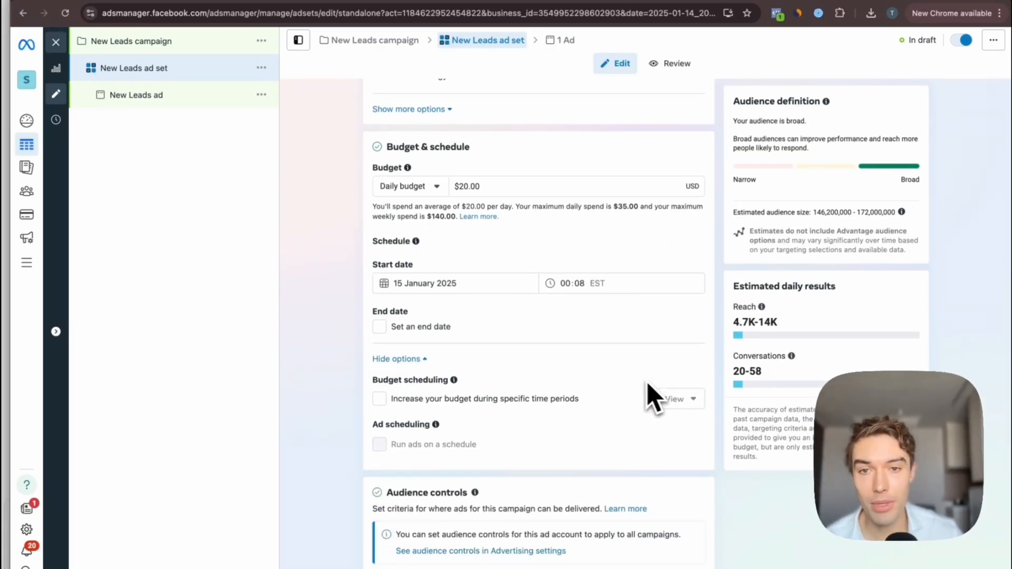
{"action": "scroll", "coordinate": [592, 384], "scroll_direction": "down", "scroll_amount": 6}
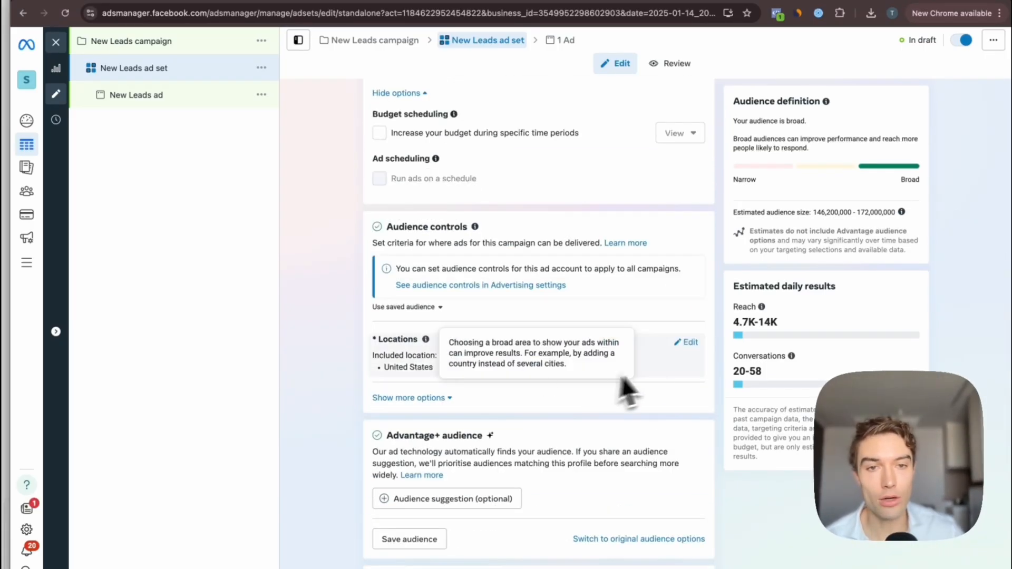
{"action": "left_click", "coordinate": [689, 342]}
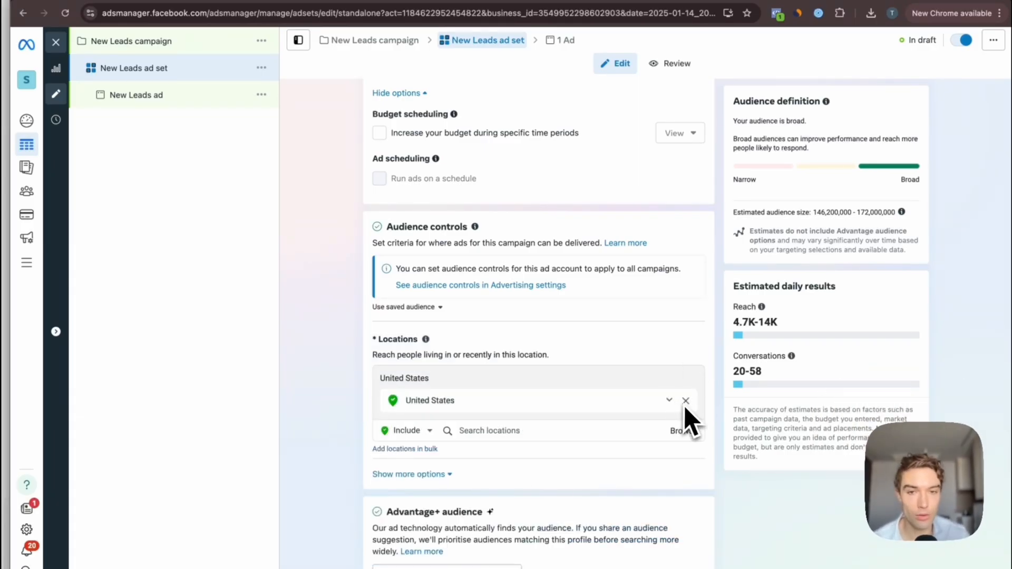
{"action": "left_click", "coordinate": [685, 400]}
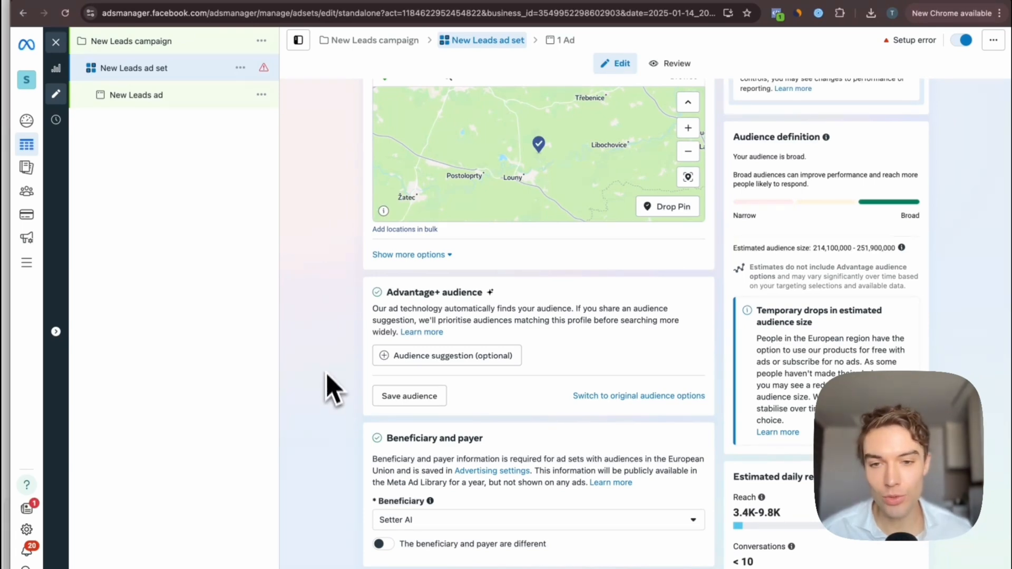
Switch the ad set to manual placements and exclude the Audience Network and Messenger platforms
{"action": "scroll", "coordinate": [330, 403], "scroll_direction": "down", "scroll_amount": 3}
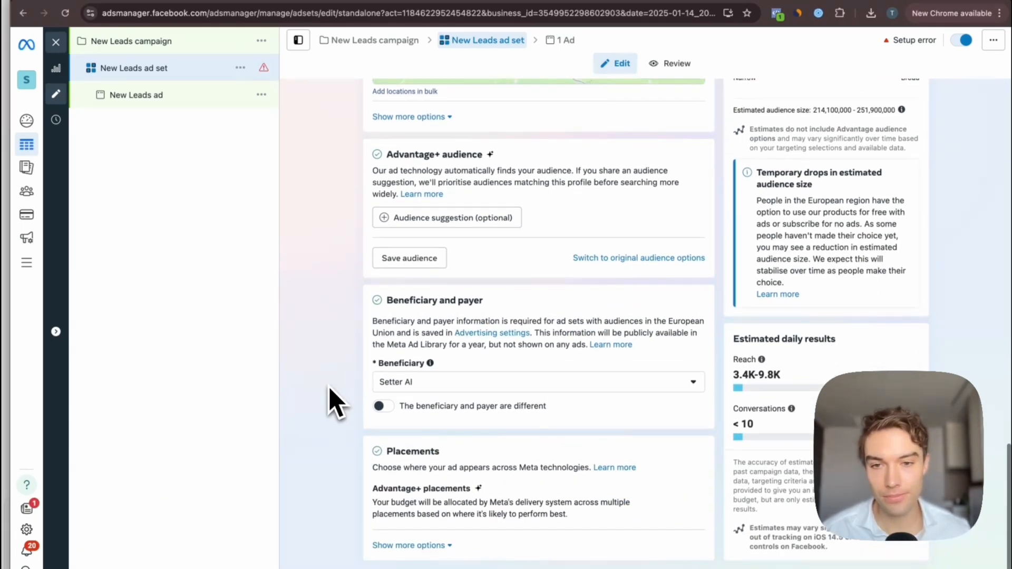
{"action": "left_click", "coordinate": [646, 481]}
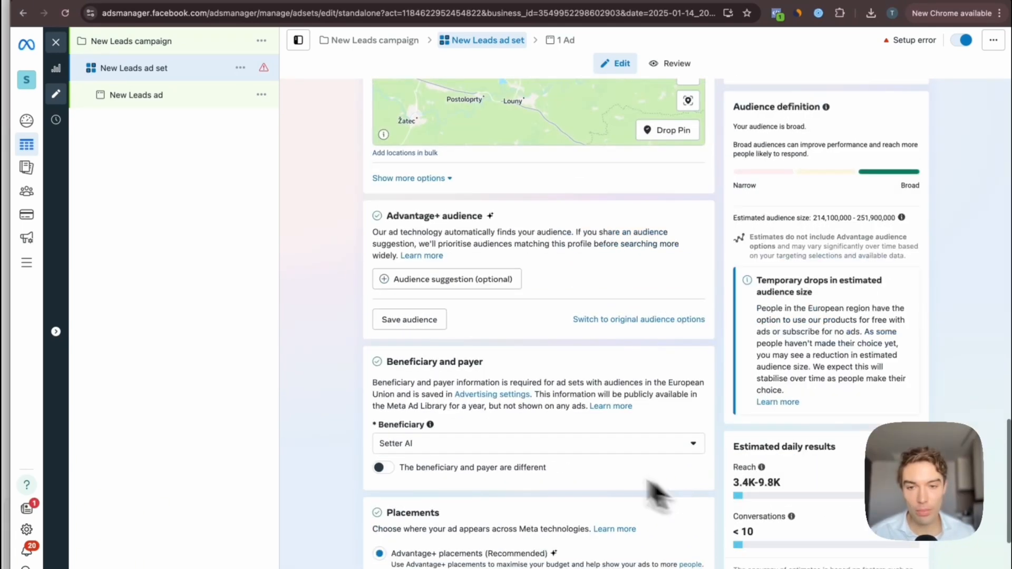
{"action": "scroll", "coordinate": [464, 445], "scroll_direction": "down", "scroll_amount": 2}
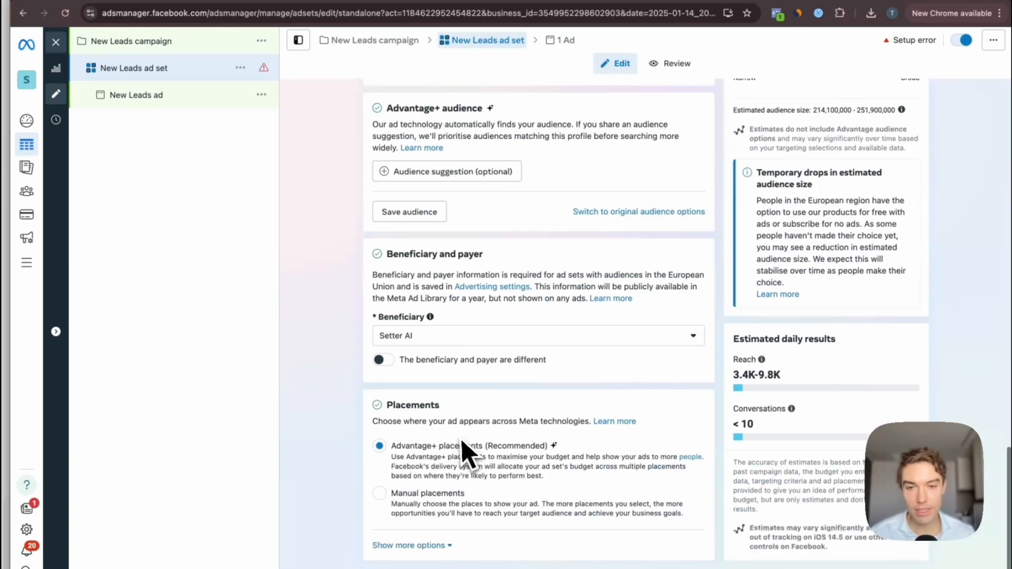
{"action": "left_click", "coordinate": [431, 501]}
{"action": "scroll", "coordinate": [443, 515], "scroll_direction": "down", "scroll_amount": 5}
{"action": "left_click", "coordinate": [401, 313]}
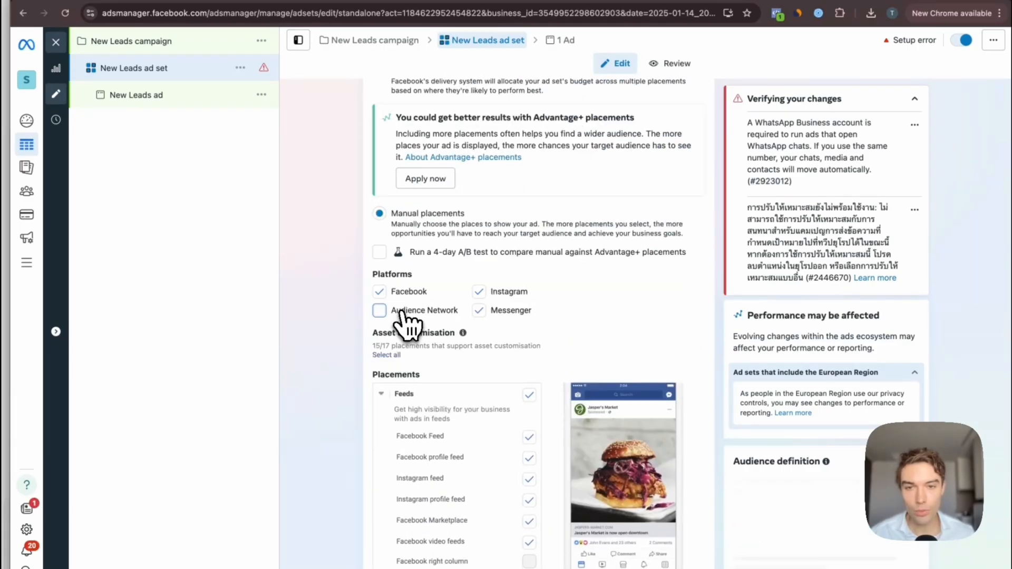
{"action": "left_click", "coordinate": [509, 311]}
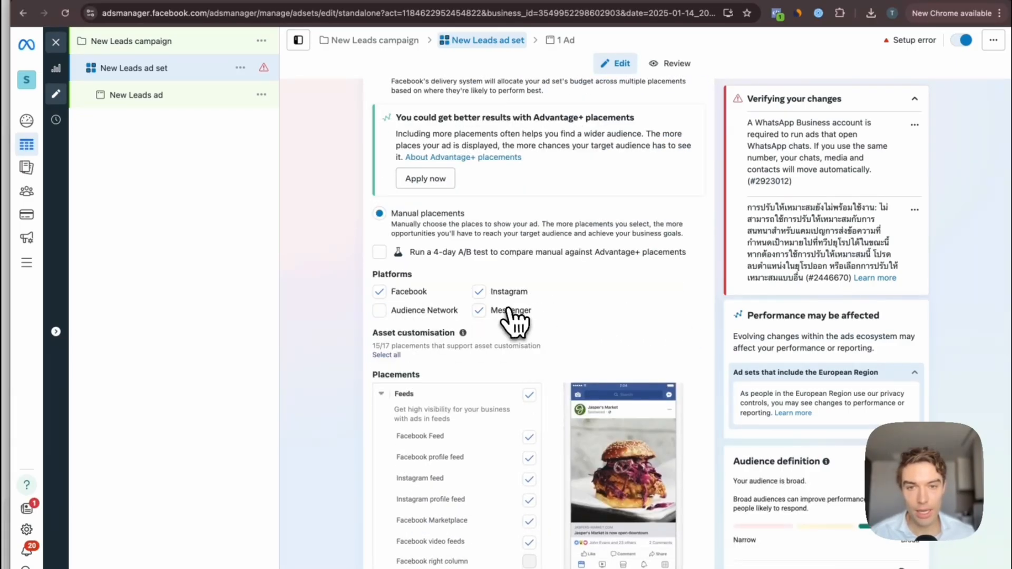
Exclude Instagram Explore home, Instagram Explore, Facebook video feeds and Facebook Marketplace from the Feeds placements
{"action": "scroll", "coordinate": [553, 324], "scroll_direction": "down", "scroll_amount": 1}
{"action": "scroll", "coordinate": [580, 322], "scroll_direction": "down", "scroll_amount": 3}
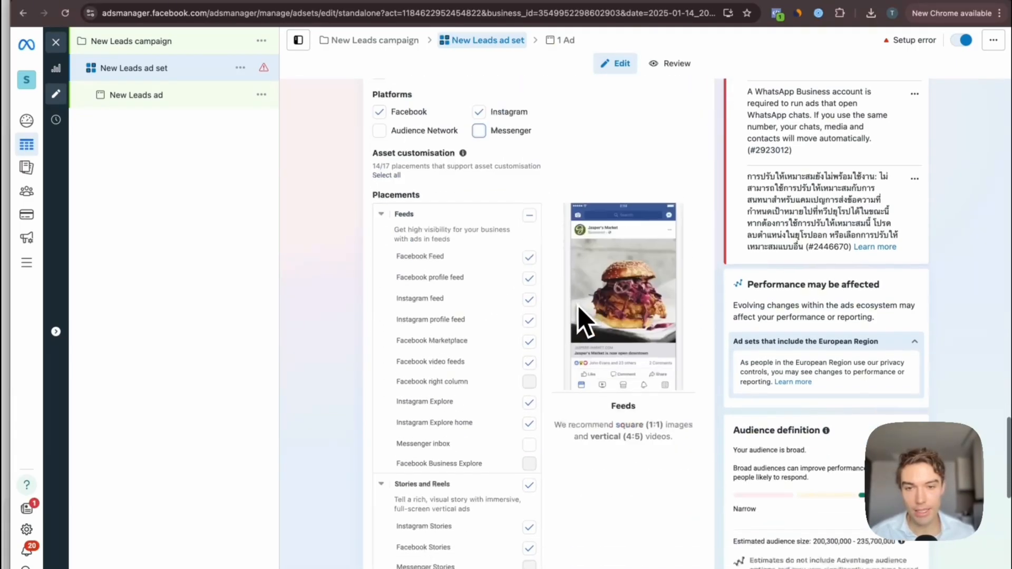
{"action": "scroll", "coordinate": [506, 442], "scroll_direction": "down", "scroll_amount": 1}
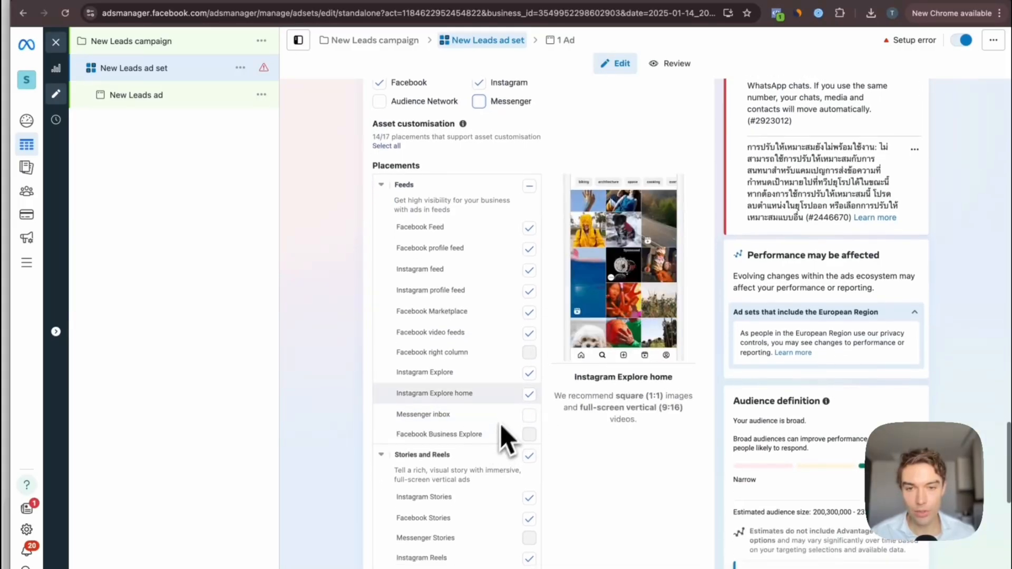
{"action": "left_click", "coordinate": [528, 394]}
{"action": "left_click", "coordinate": [531, 376]}
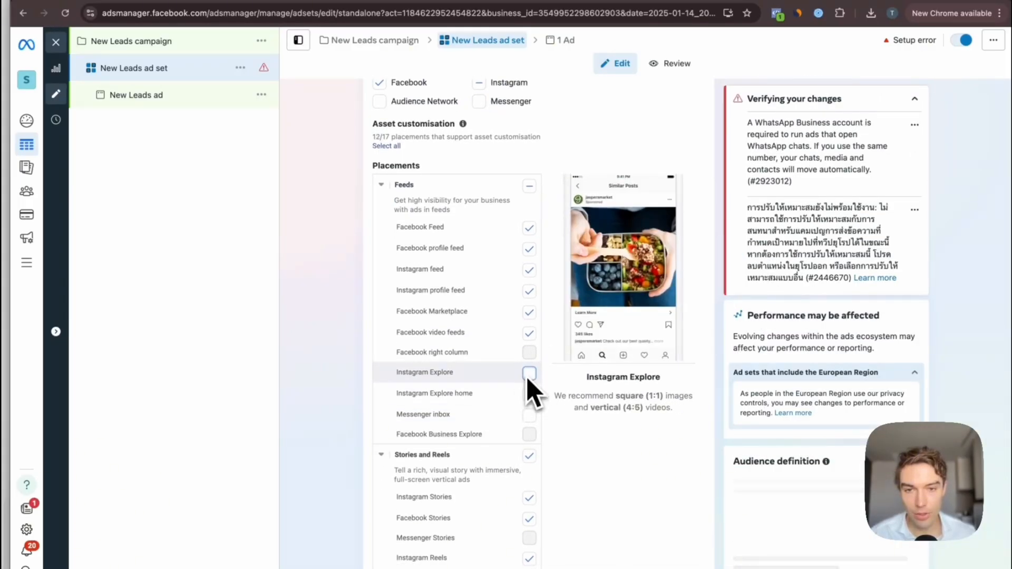
{"action": "left_click", "coordinate": [530, 336]}
{"action": "left_click", "coordinate": [529, 313]}
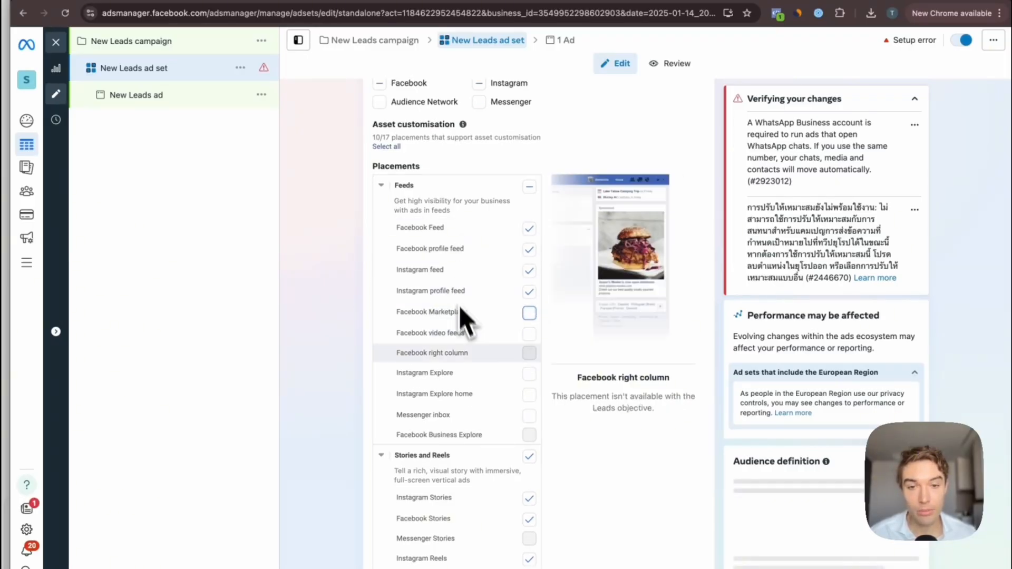
Exclude Facebook Reels, Facebook in-stream videos and Facebook search results from the placements, and continue to the ad
{"action": "scroll", "coordinate": [463, 389], "scroll_direction": "down", "scroll_amount": 3}
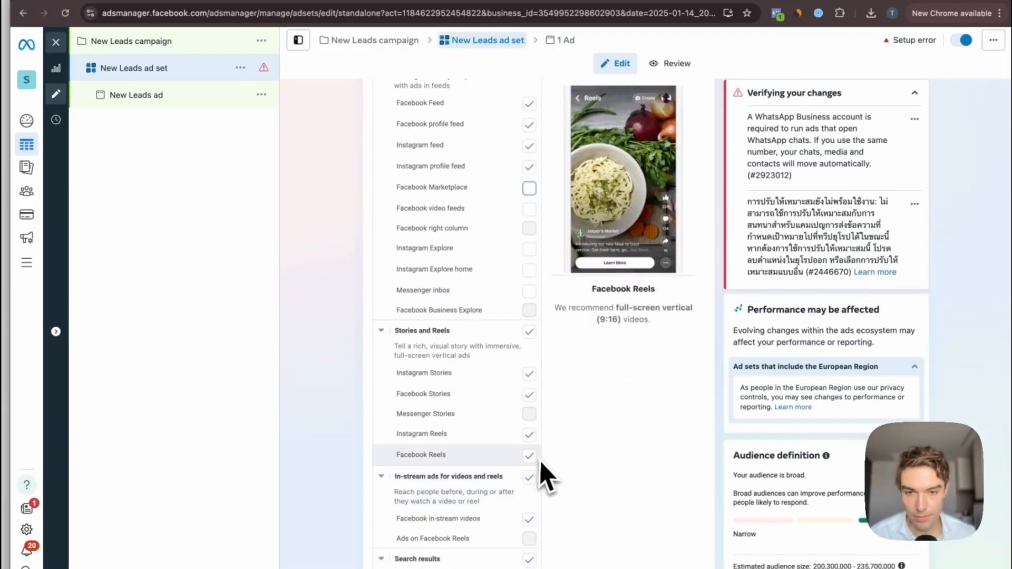
{"action": "left_click", "coordinate": [530, 457]}
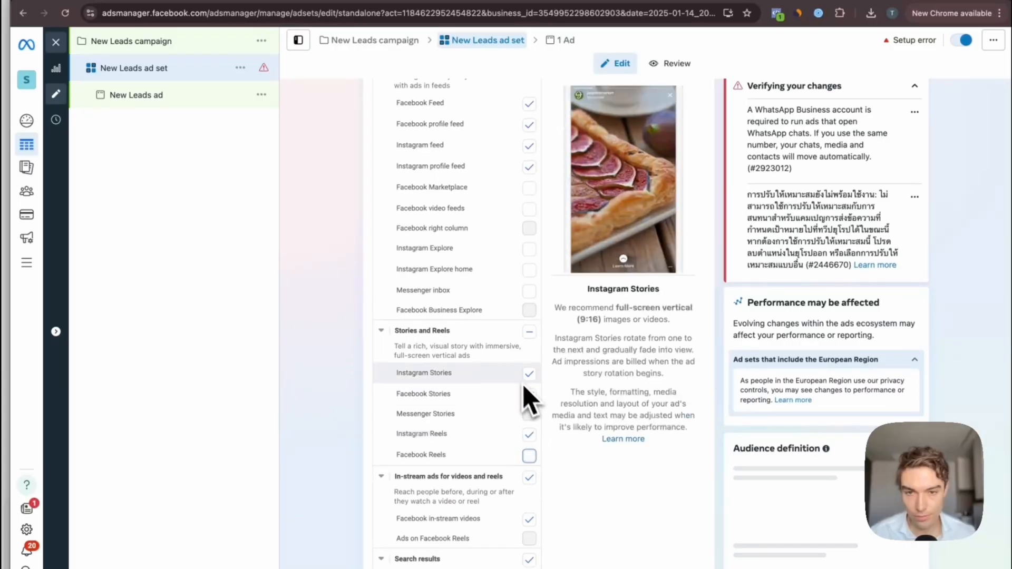
{"action": "scroll", "coordinate": [639, 474], "scroll_direction": "down", "scroll_amount": 3}
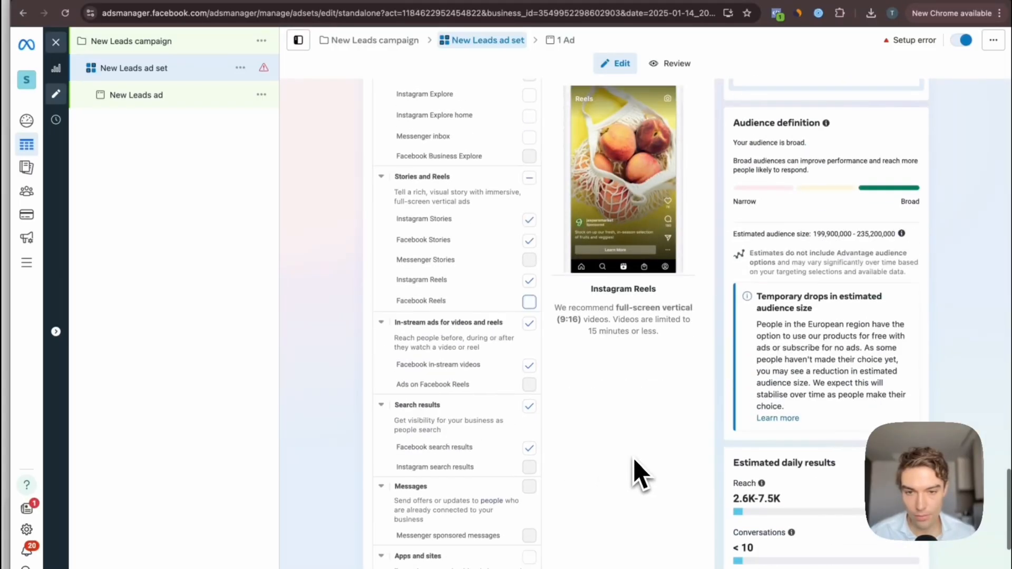
{"action": "left_click", "coordinate": [529, 365]}
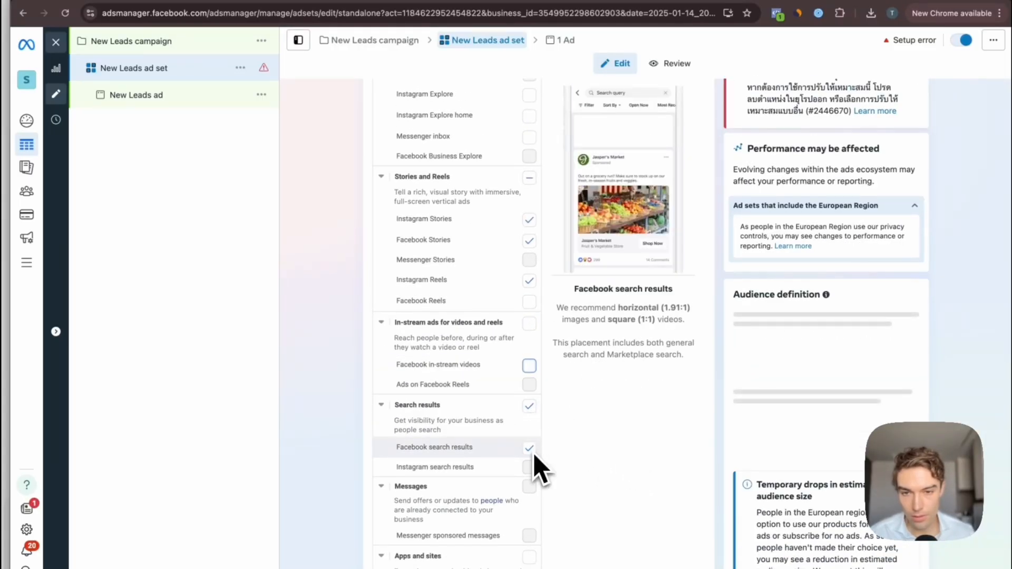
{"action": "left_click", "coordinate": [531, 452]}
{"action": "scroll", "coordinate": [551, 466], "scroll_direction": "down", "scroll_amount": 3}
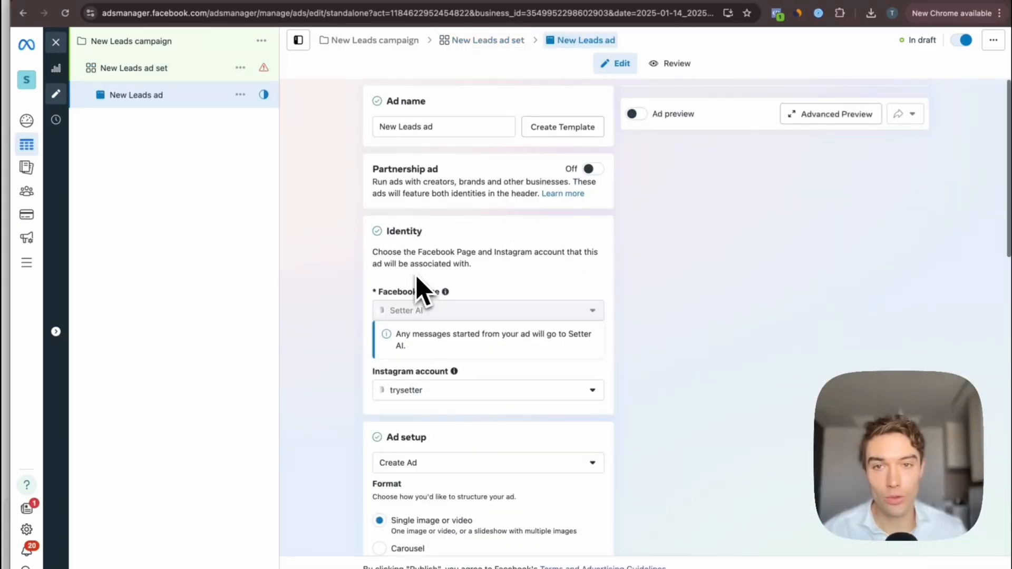
Start the ad's creative setup and enter the two headlines "Try the free demo" and "Chat with your AI Setter"
{"action": "scroll", "coordinate": [411, 348], "scroll_direction": "down", "scroll_amount": 3}
{"action": "scroll", "coordinate": [410, 356], "scroll_direction": "down", "scroll_amount": 3}
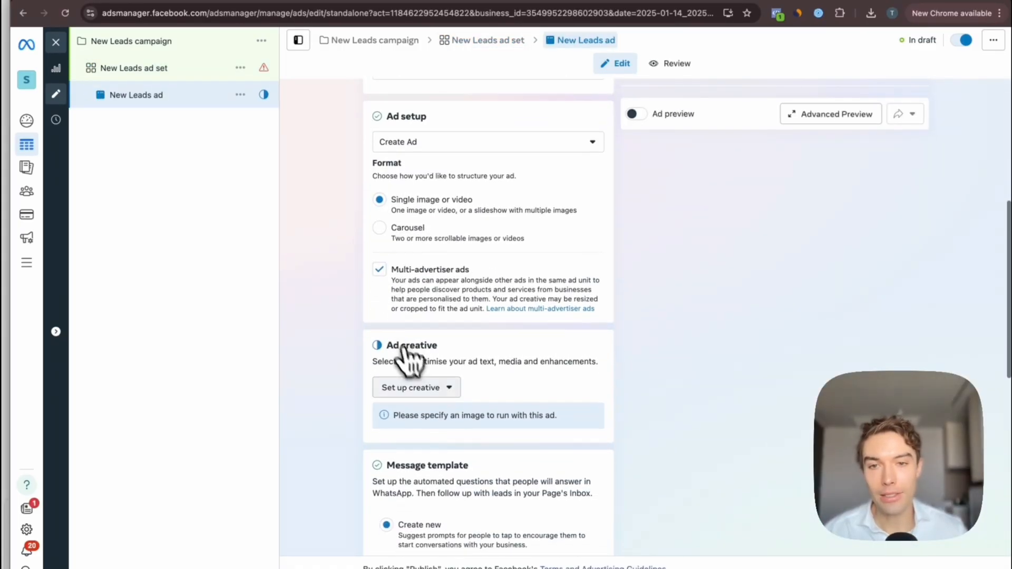
{"action": "left_click", "coordinate": [426, 390]}
{"action": "left_click", "coordinate": [428, 418]}
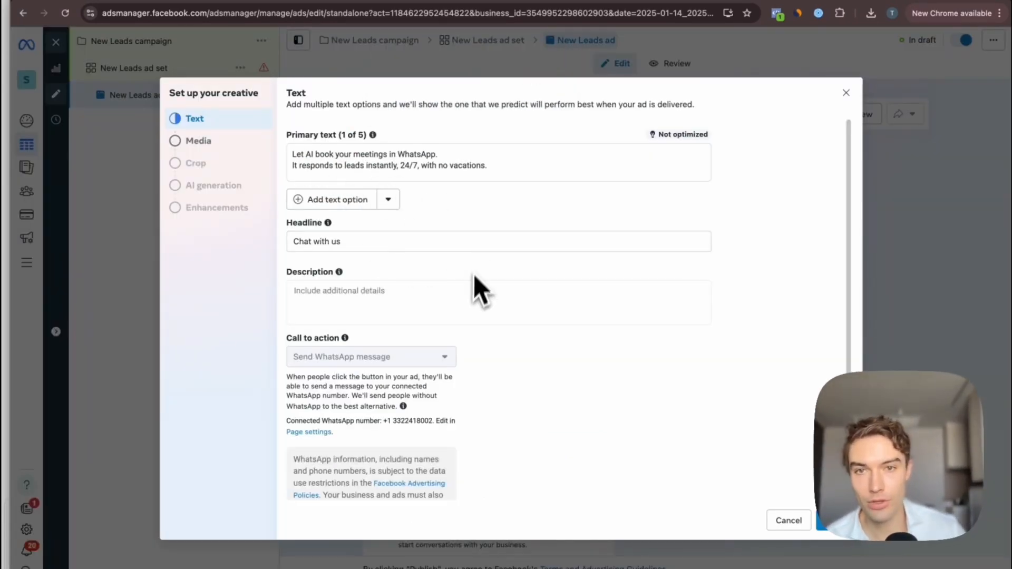
{"action": "left_click", "coordinate": [361, 242]}
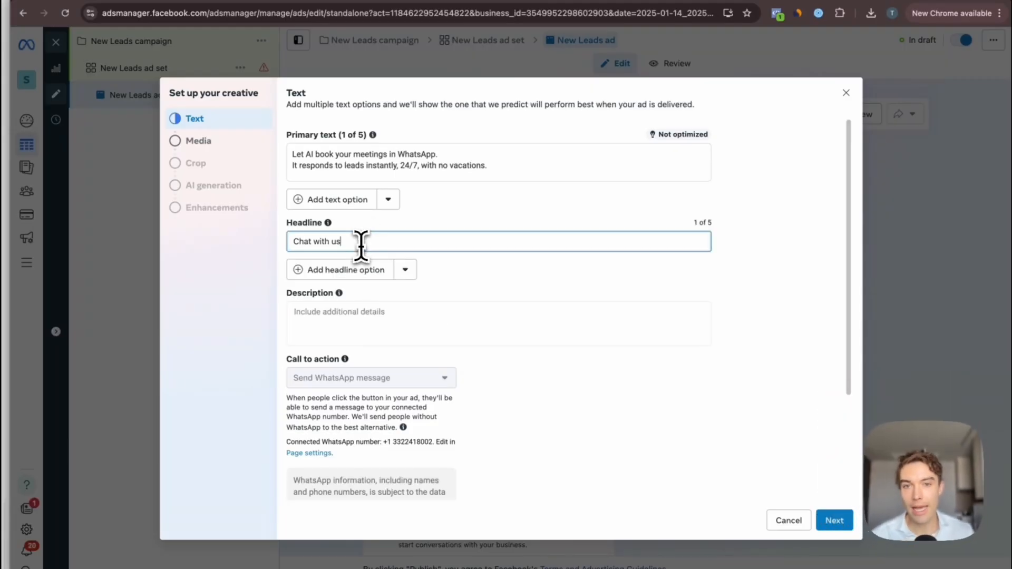
{"action": "left_click_drag", "start_coordinate": [361, 244], "coordinate": [267, 244]}
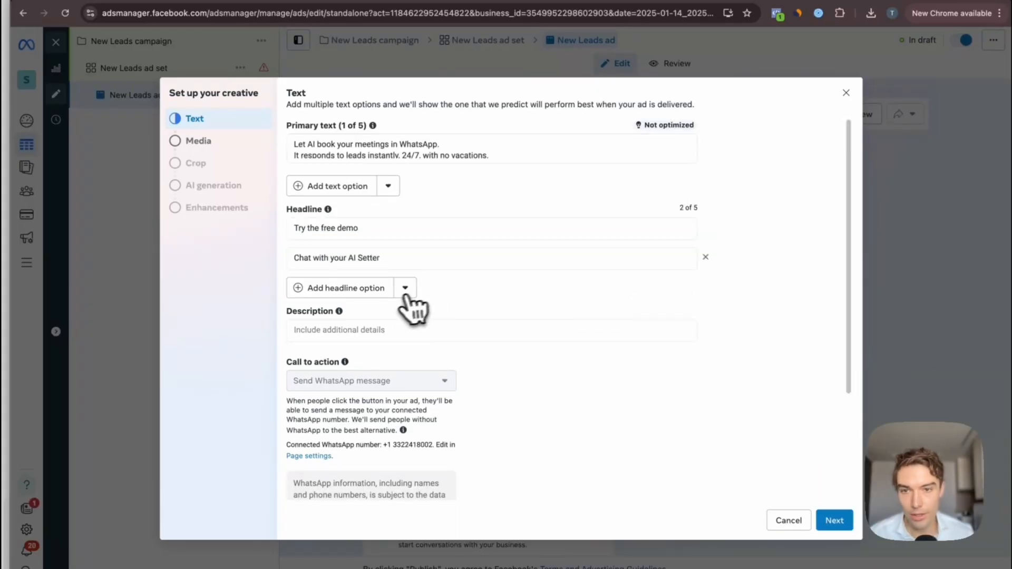
{"action": "scroll", "coordinate": [458, 319], "scroll_direction": "down", "scroll_amount": 5}
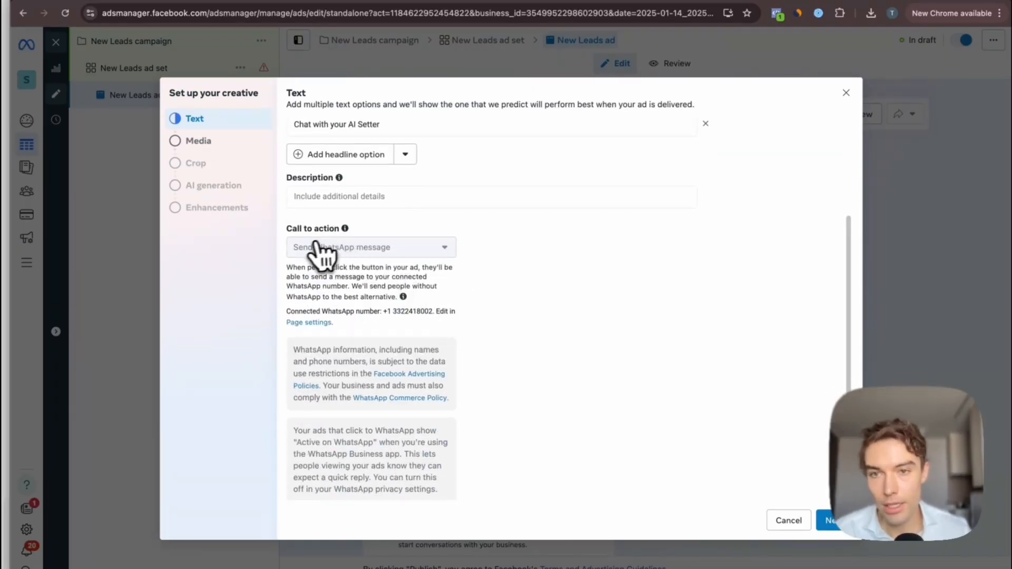
{"action": "scroll", "coordinate": [473, 327], "scroll_direction": "down", "scroll_amount": 1}
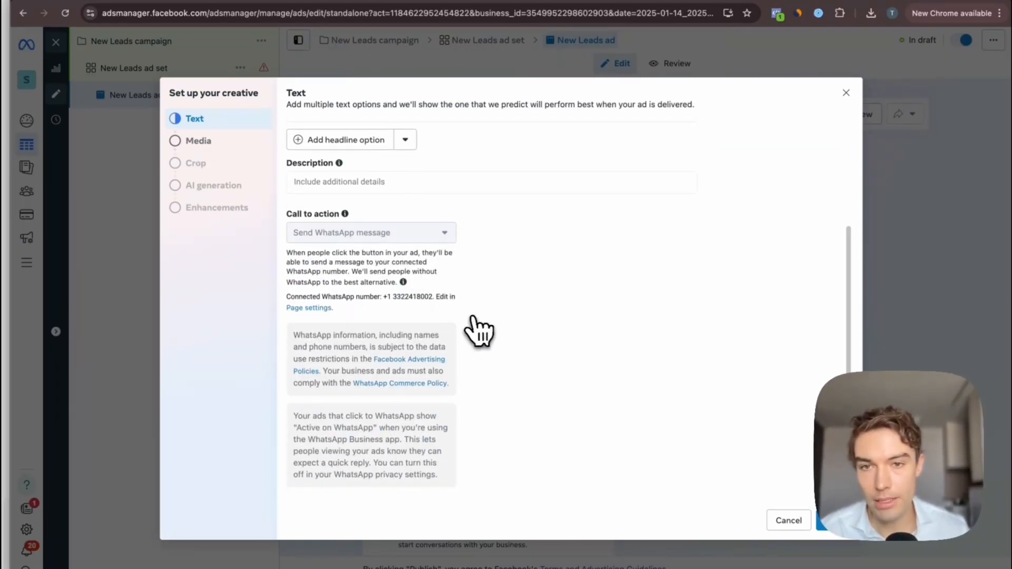
Use 4.jpg as the ad media, apply its crop for the Feeds placements, and skip the AI image variations
{"action": "left_click", "coordinate": [837, 520]}
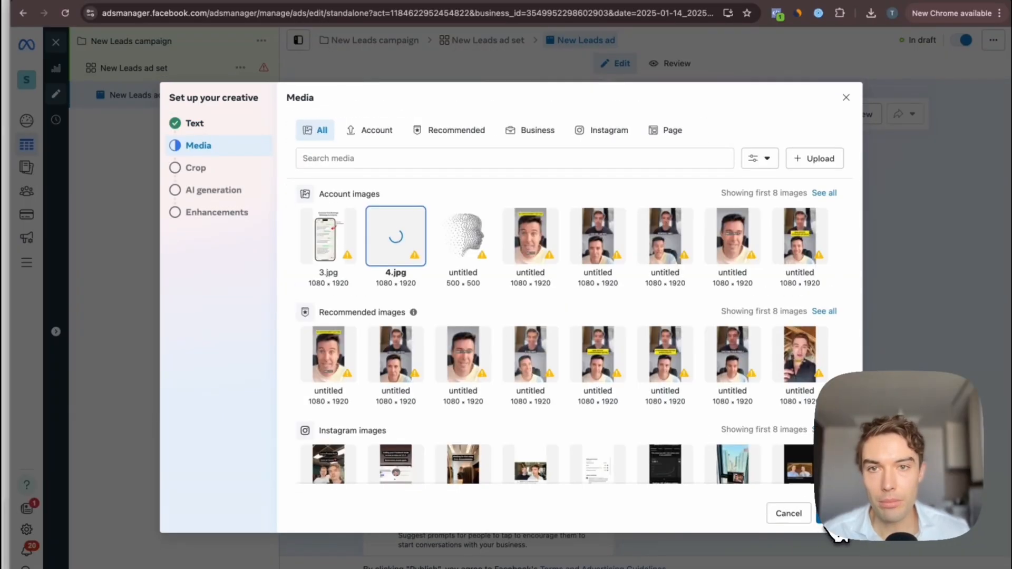
{"action": "left_click", "coordinate": [832, 522]}
{"action": "left_click", "coordinate": [485, 264]}
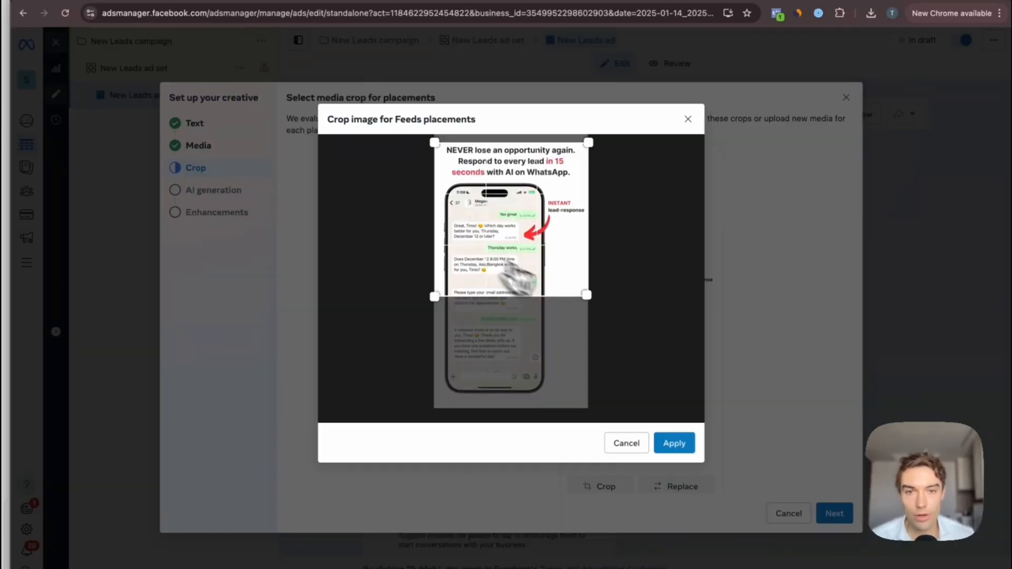
{"action": "left_click", "coordinate": [685, 442]}
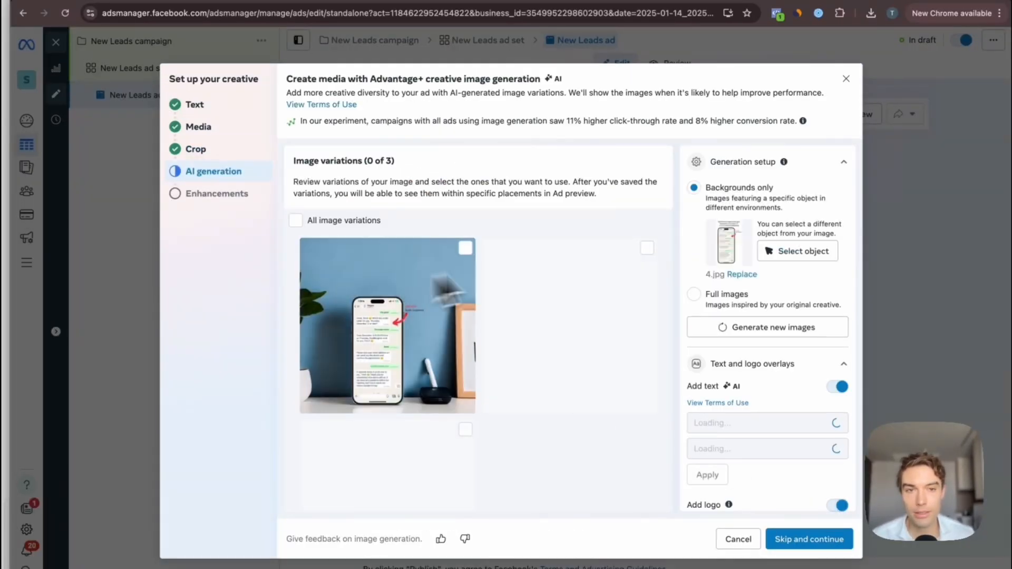
{"action": "left_click", "coordinate": [809, 540]}
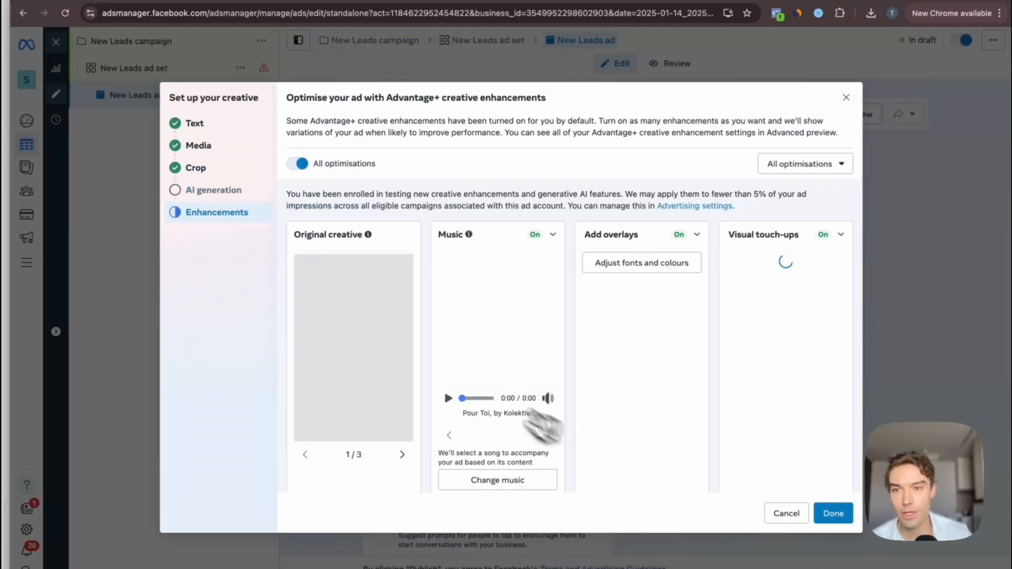
Turn off all optimisations in the Advantage+ creative enhancements and finish the creative setup
{"action": "scroll", "coordinate": [471, 372], "scroll_direction": "down", "scroll_amount": 1}
{"action": "scroll", "coordinate": [411, 317], "scroll_direction": "up", "scroll_amount": 1}
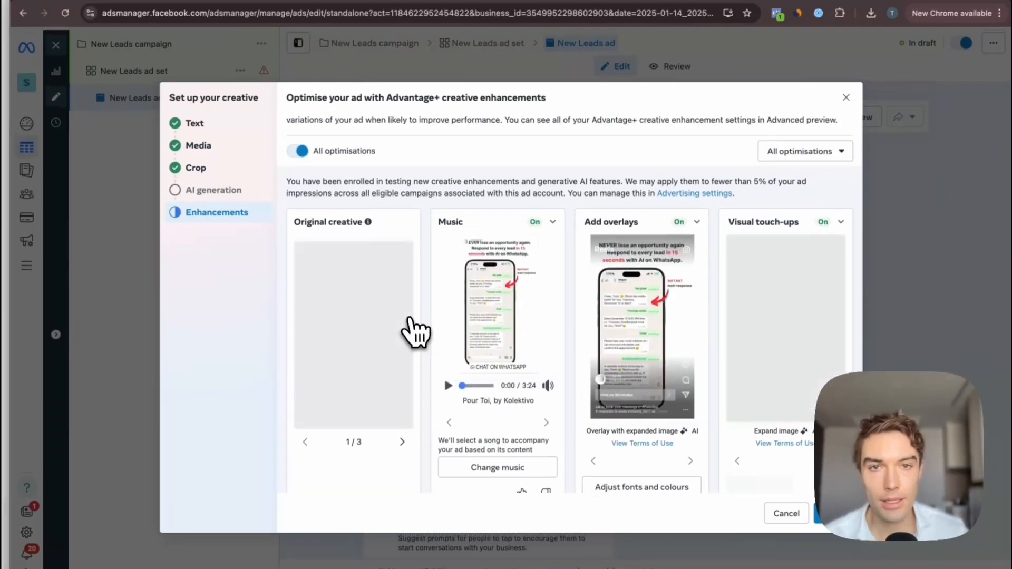
{"action": "scroll", "coordinate": [414, 332], "scroll_direction": "up", "scroll_amount": 1}
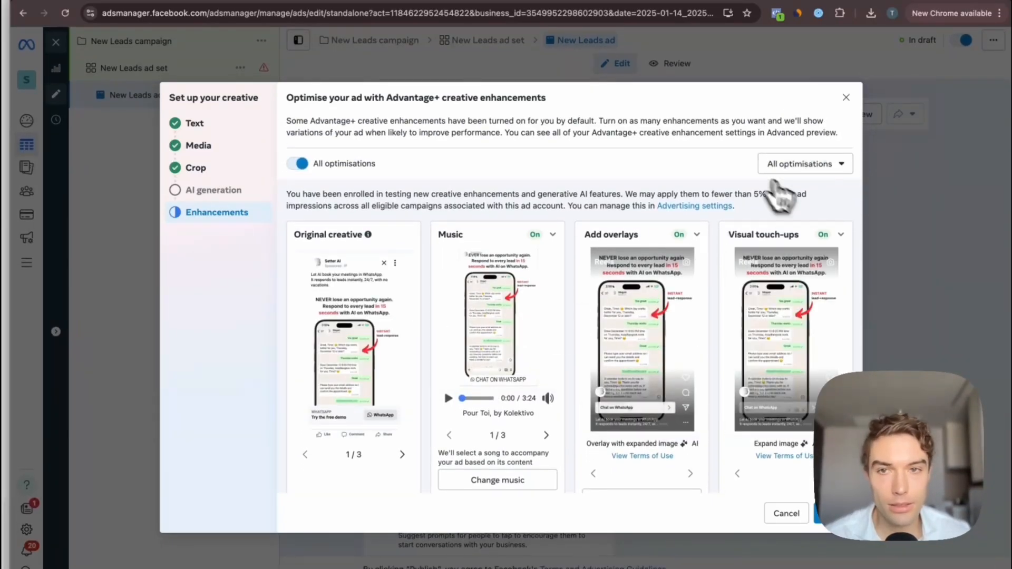
{"action": "left_click", "coordinate": [300, 164]}
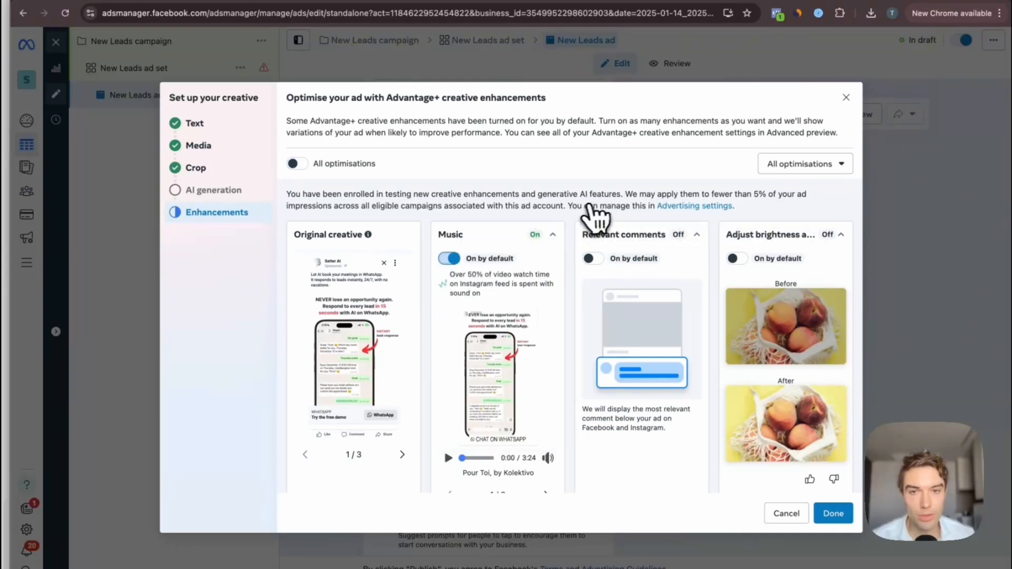
{"action": "scroll", "coordinate": [576, 226], "scroll_direction": "down", "scroll_amount": 5}
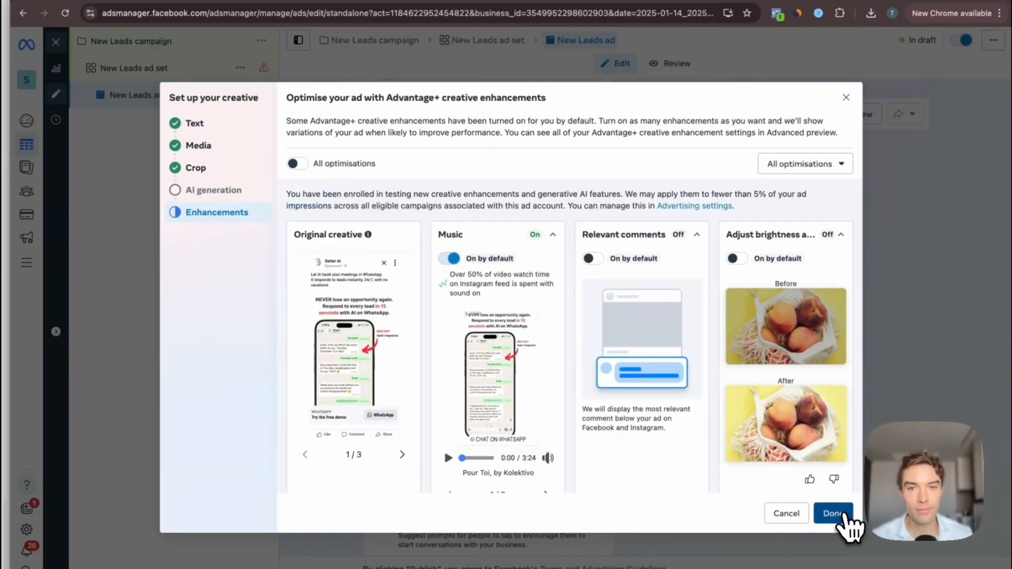
{"action": "left_click", "coordinate": [842, 514]}
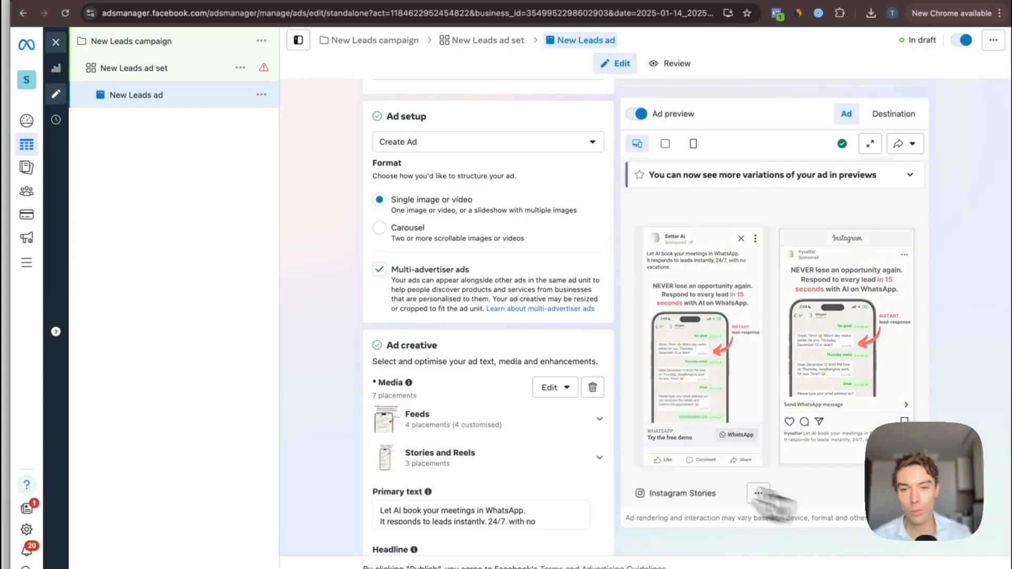
Recapitalise the ad's first headline as "Try The Free Demo"
{"action": "scroll", "coordinate": [553, 448], "scroll_direction": "down", "scroll_amount": 3}
{"action": "scroll", "coordinate": [552, 449], "scroll_direction": "down", "scroll_amount": 4}
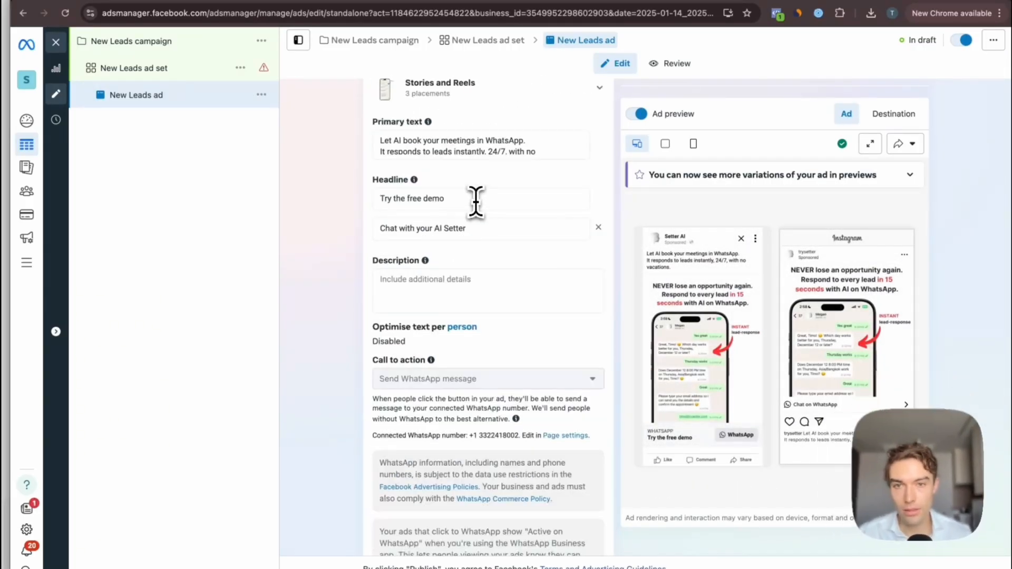
{"action": "left_click", "coordinate": [429, 199]}
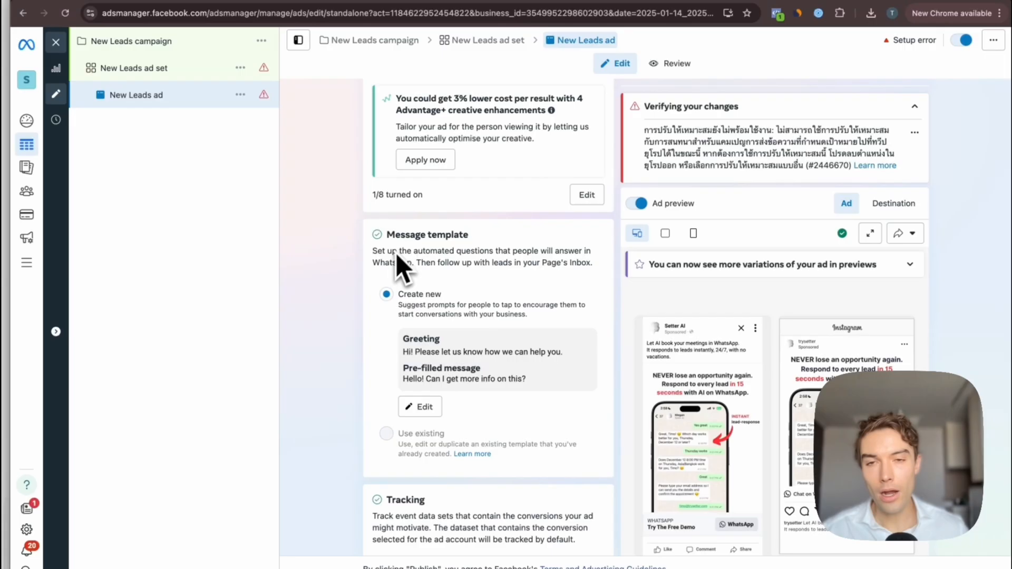
Set the WhatsApp template's greeting to "Hi! Try our AI Appointment Setter in this chat." and its pre-filled message to "Hi there!", and save it
{"action": "key", "text": "XF86MonBrightnessUp"}
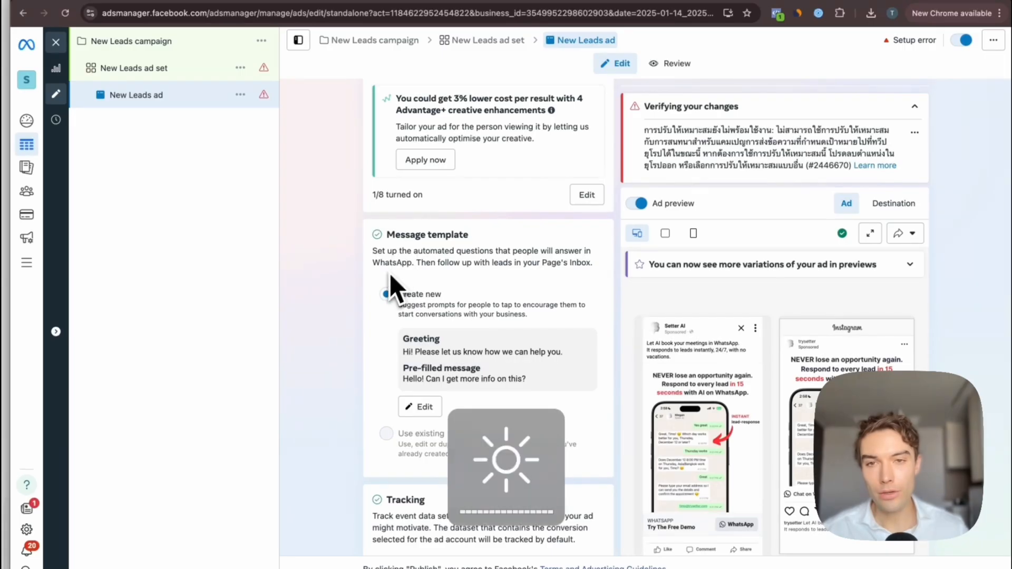
{"action": "scroll", "coordinate": [380, 282], "scroll_direction": "down", "scroll_amount": 2}
{"action": "mouse_move", "coordinate": [599, 422]}
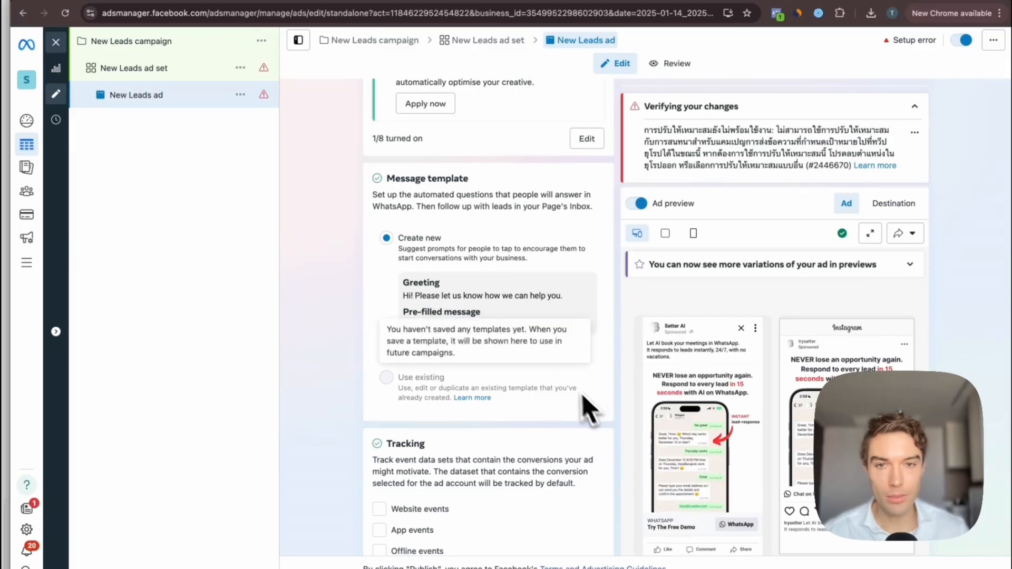
{"action": "left_click", "coordinate": [417, 351]}
{"action": "left_click_drag", "start_coordinate": [364, 154], "coordinate": [214, 153]}
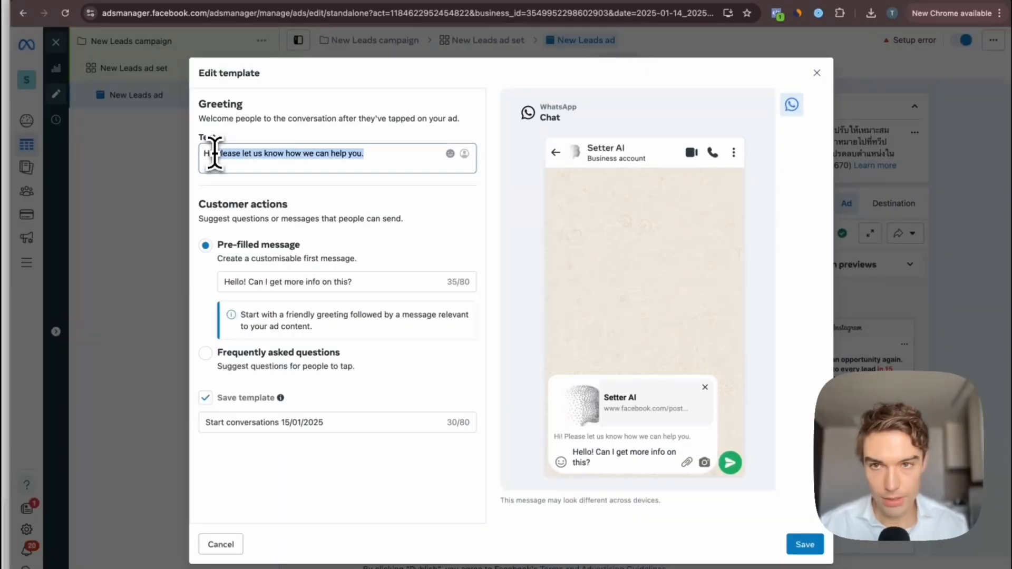
{"action": "type", "text": "Tr"}
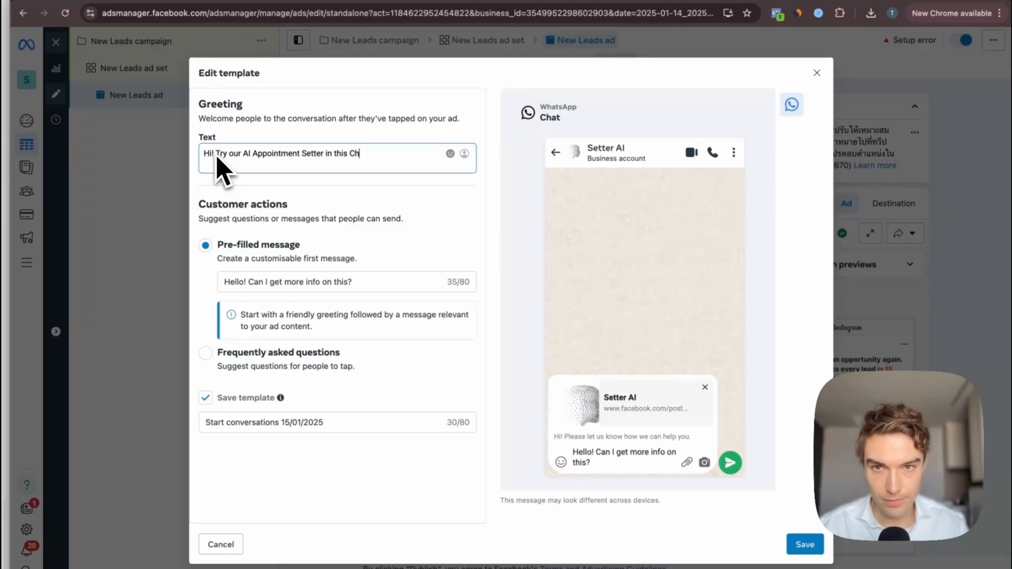
{"action": "type", "text": "hat."}
{"action": "triple_click", "coordinate": [242, 281]}
{"action": "type", "text": "Hi there!"}
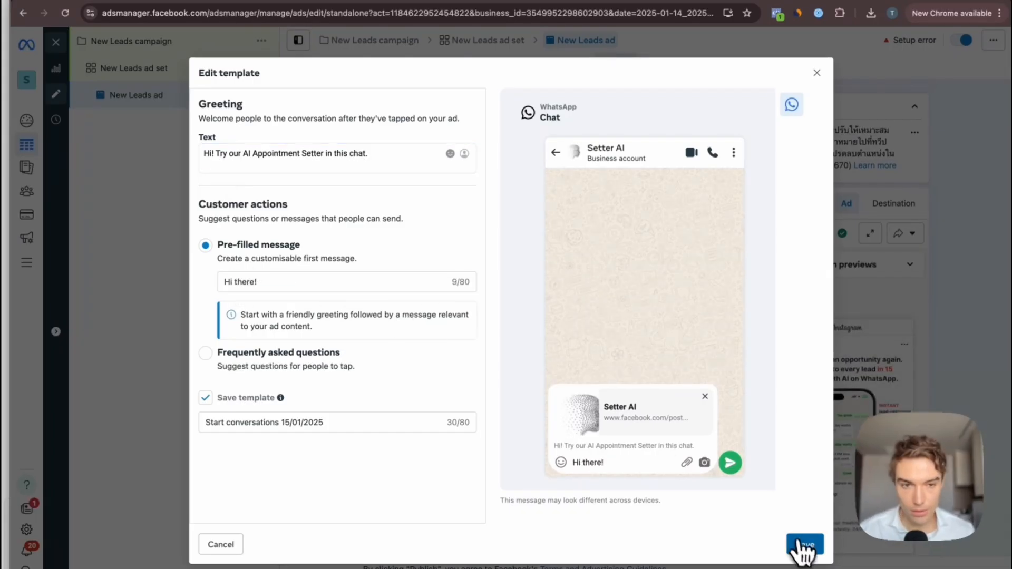
{"action": "left_click", "coordinate": [805, 545]}
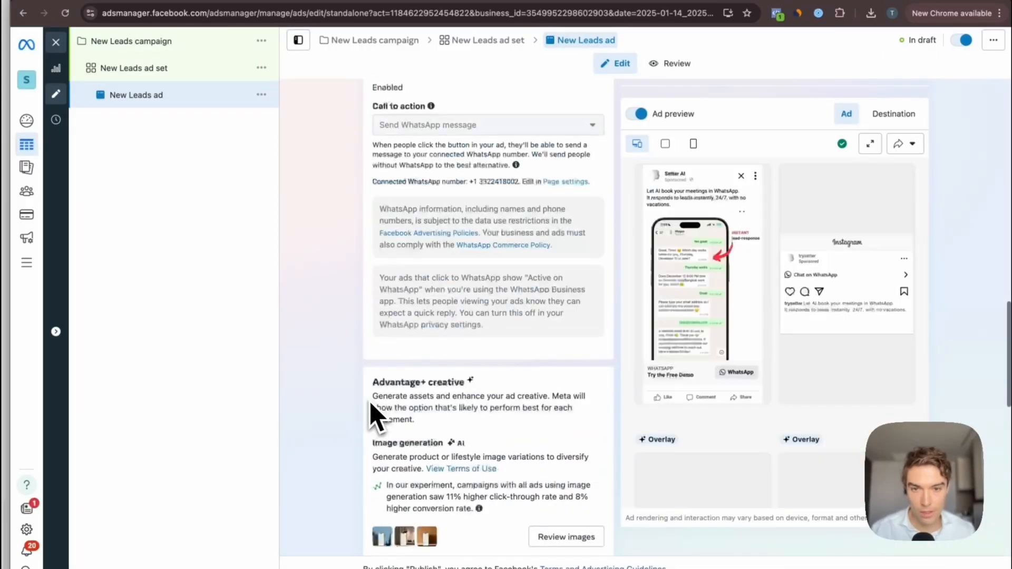
Look over the finished ad's settings and close the payment card confirmation
{"action": "scroll", "coordinate": [390, 421], "scroll_direction": "down", "scroll_amount": 12}
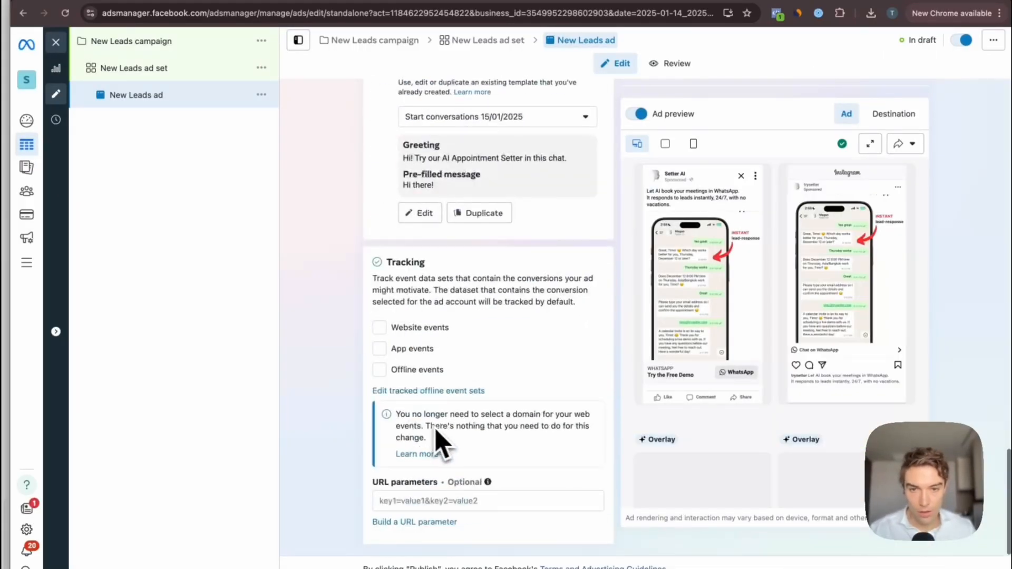
{"action": "scroll", "coordinate": [464, 441], "scroll_direction": "up", "scroll_amount": 5}
{"action": "scroll", "coordinate": [495, 444], "scroll_direction": "up", "scroll_amount": 15}
{"action": "scroll", "coordinate": [508, 455], "scroll_direction": "down", "scroll_amount": 15}
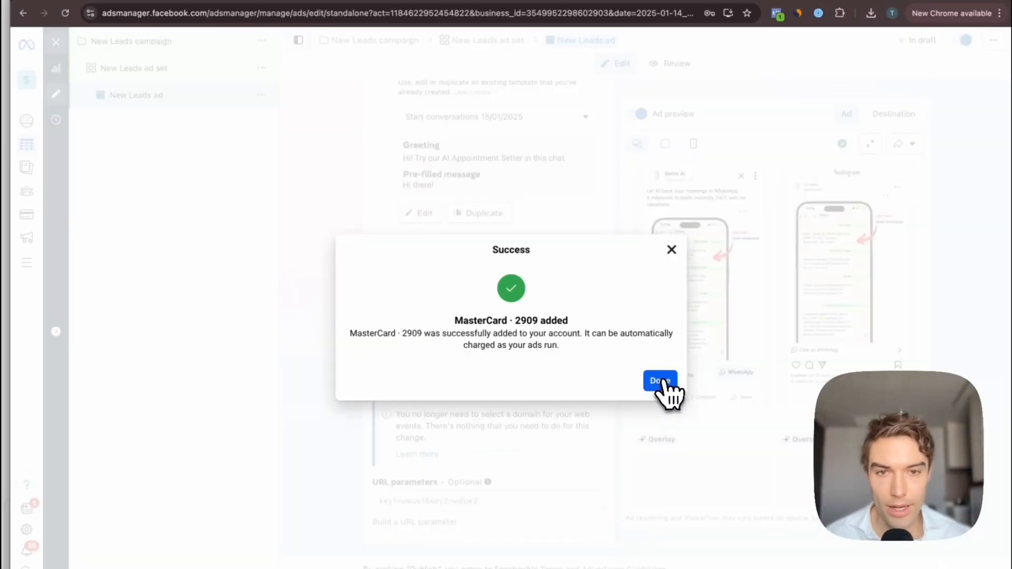
{"action": "left_click", "coordinate": [661, 380]}
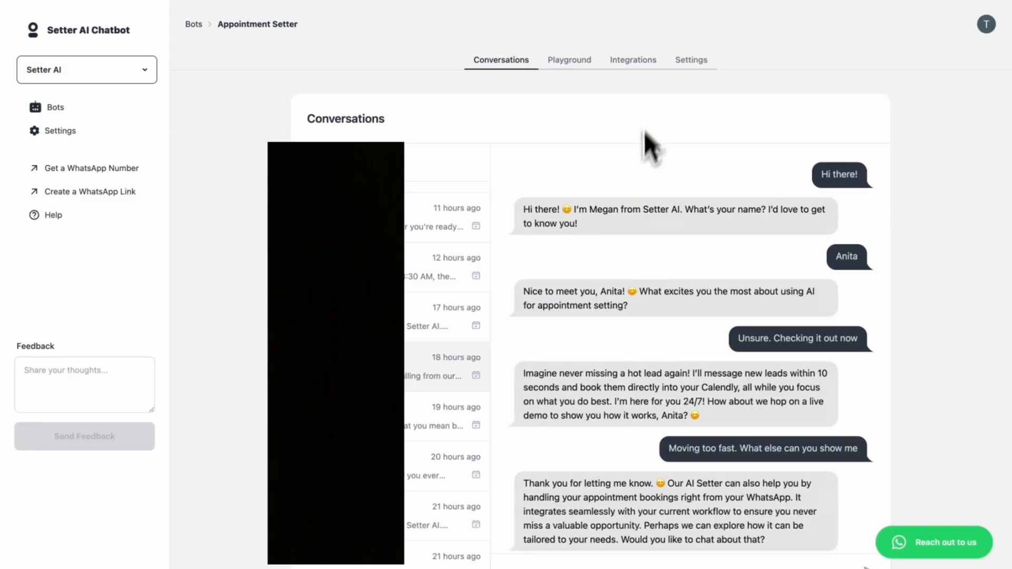
Switch to the Setter AI Chatbot and read through a lead's conversation with the Appointment Setter bot
{"action": "scroll", "coordinate": [923, 404], "scroll_direction": "down", "scroll_amount": 1}
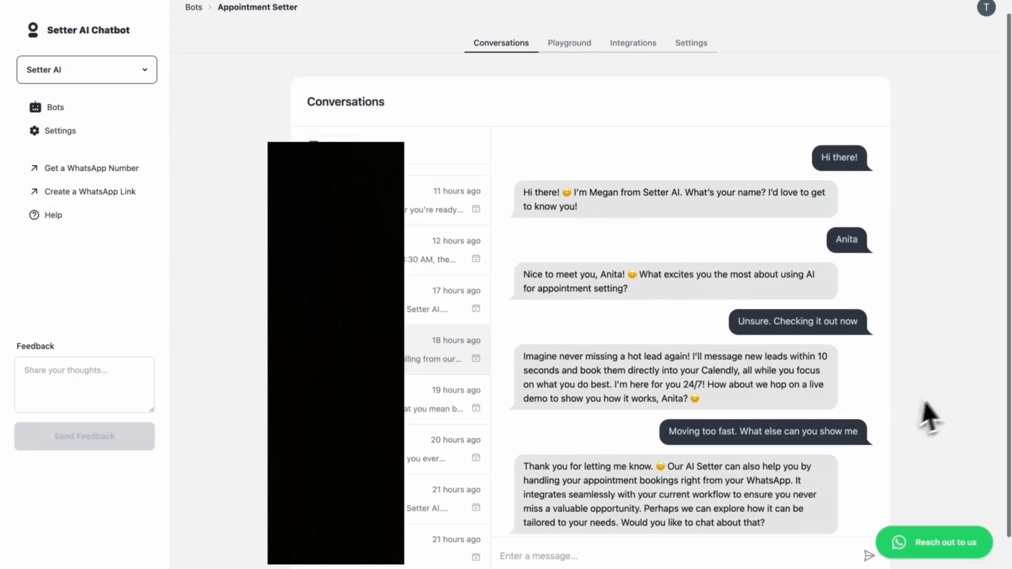
{"action": "scroll", "coordinate": [928, 416], "scroll_direction": "down", "scroll_amount": 2}
{"action": "left_click", "coordinate": [559, 512]}
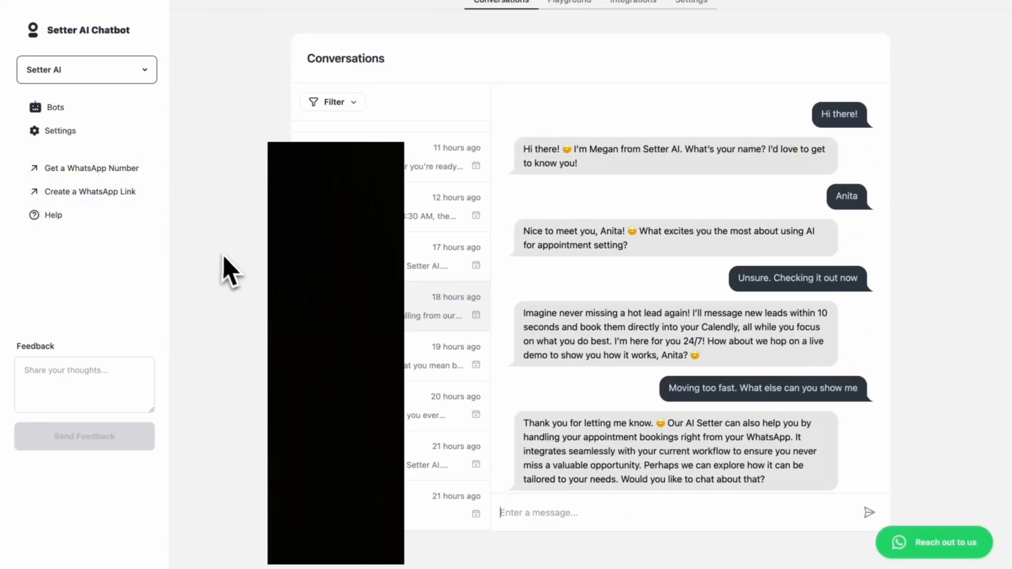
{"action": "scroll", "coordinate": [232, 274], "scroll_direction": "up", "scroll_amount": 1}
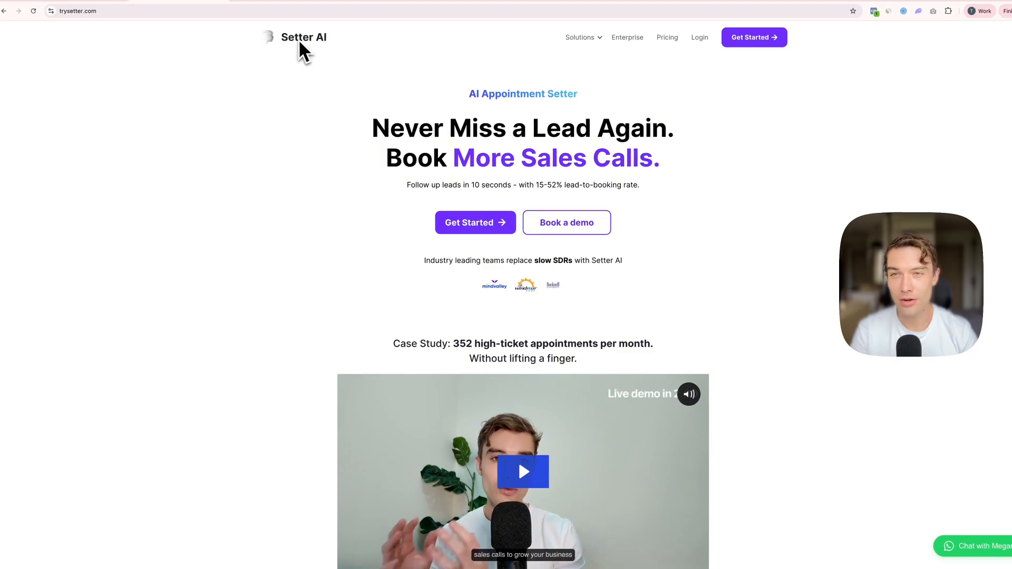
{"action": "left_click", "coordinate": [105, 12]}
{"action": "left_click", "coordinate": [132, 57]}
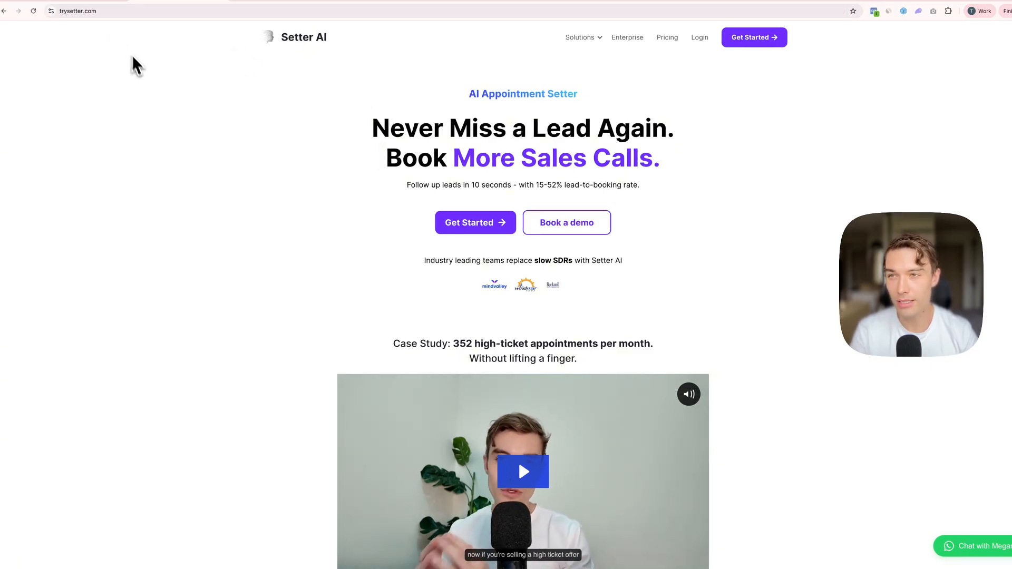
{"action": "left_click", "coordinate": [466, 223]}
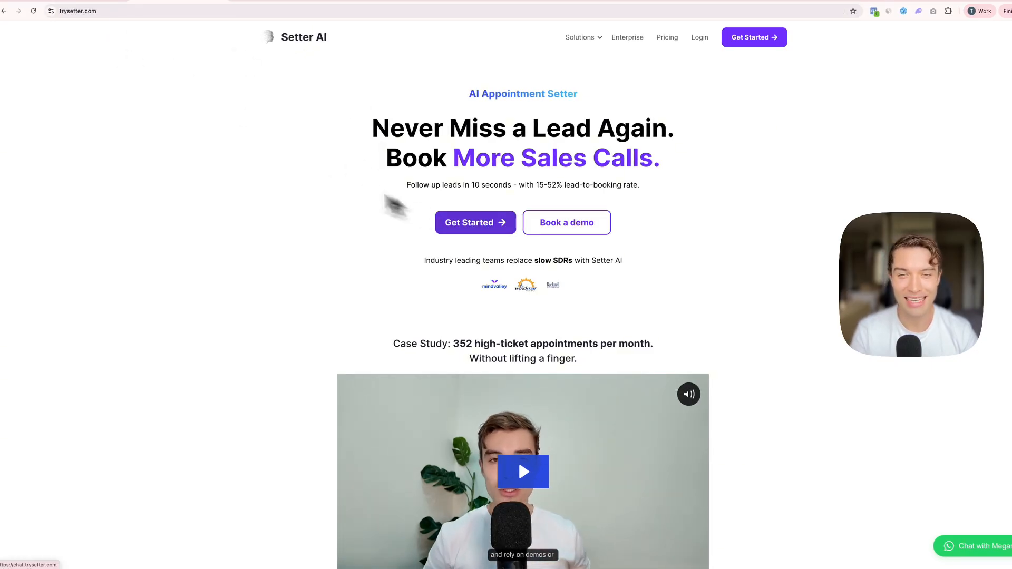
{"action": "left_click", "coordinate": [495, 158]}
{"action": "type", "text": "https://www.trysetter.com/"}
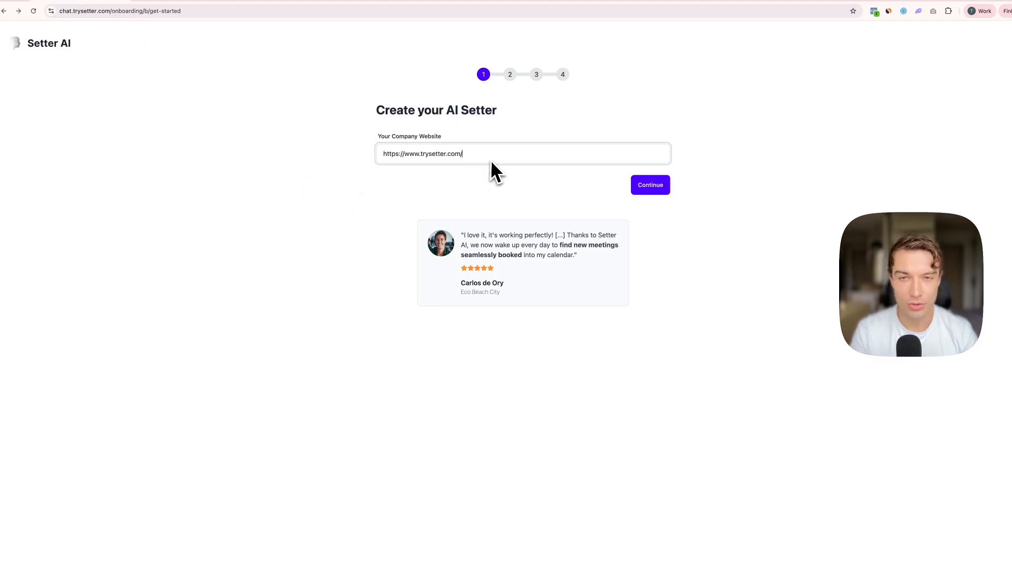
{"action": "left_click", "coordinate": [623, 185]}
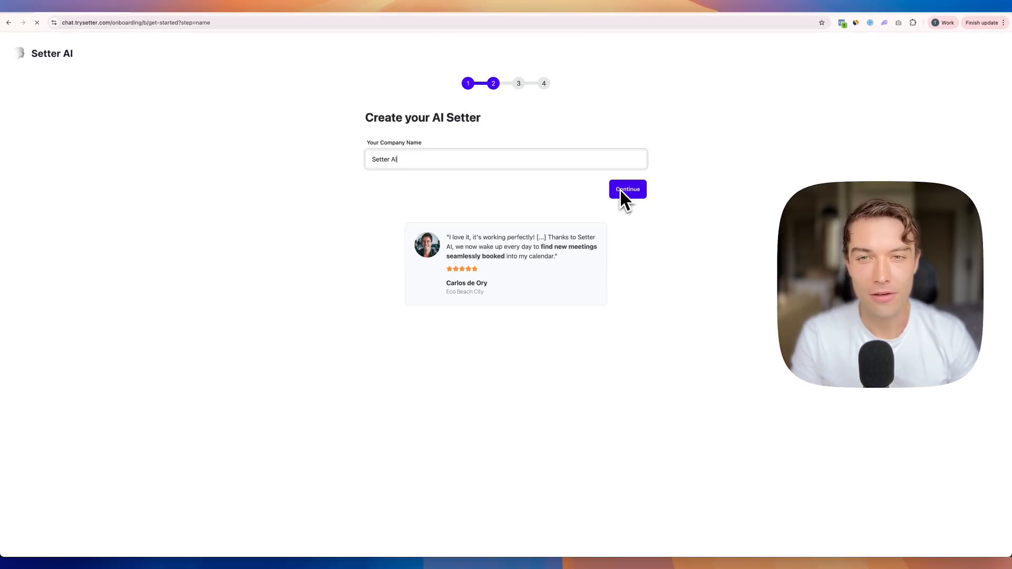
{"action": "left_click", "coordinate": [625, 189]}
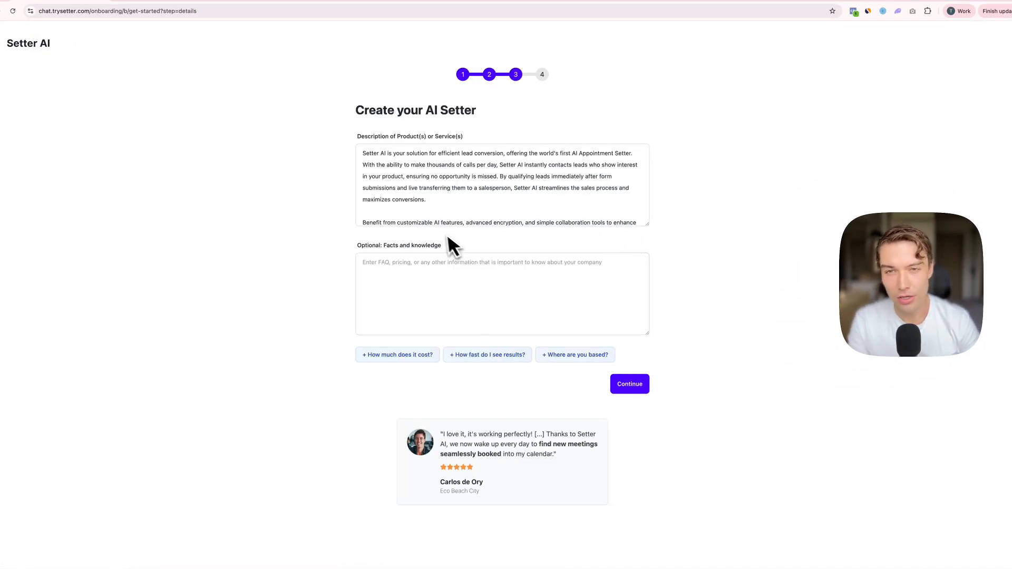
Review the product description, add the cost, speed of results and location questions to the facts and knowledge, and submit the details
{"action": "left_click_drag", "start_coordinate": [645, 226], "coordinate": [663, 258]}
{"action": "left_click", "coordinate": [560, 200]}
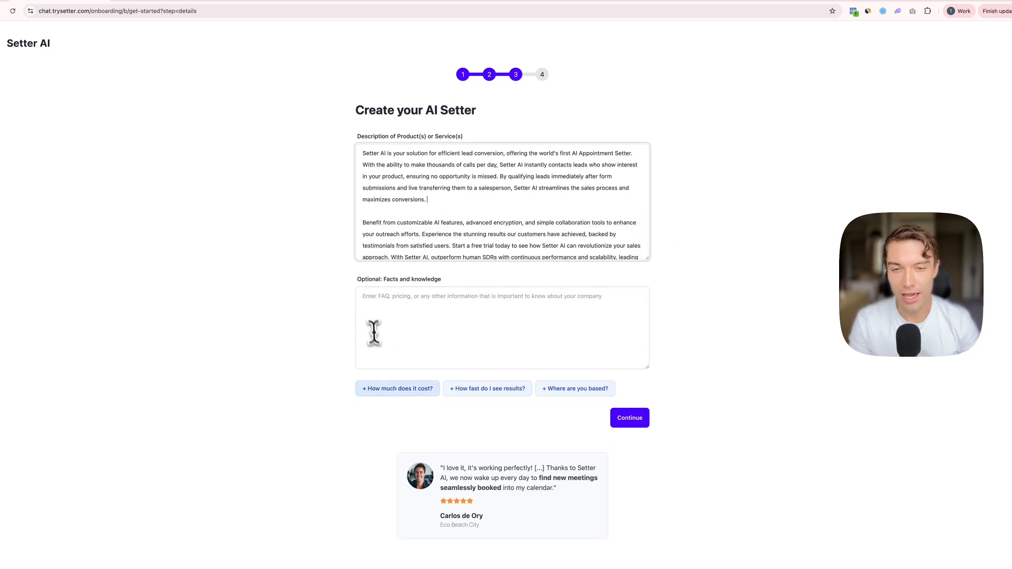
{"action": "left_click", "coordinate": [381, 390]}
{"action": "left_click", "coordinate": [464, 392]}
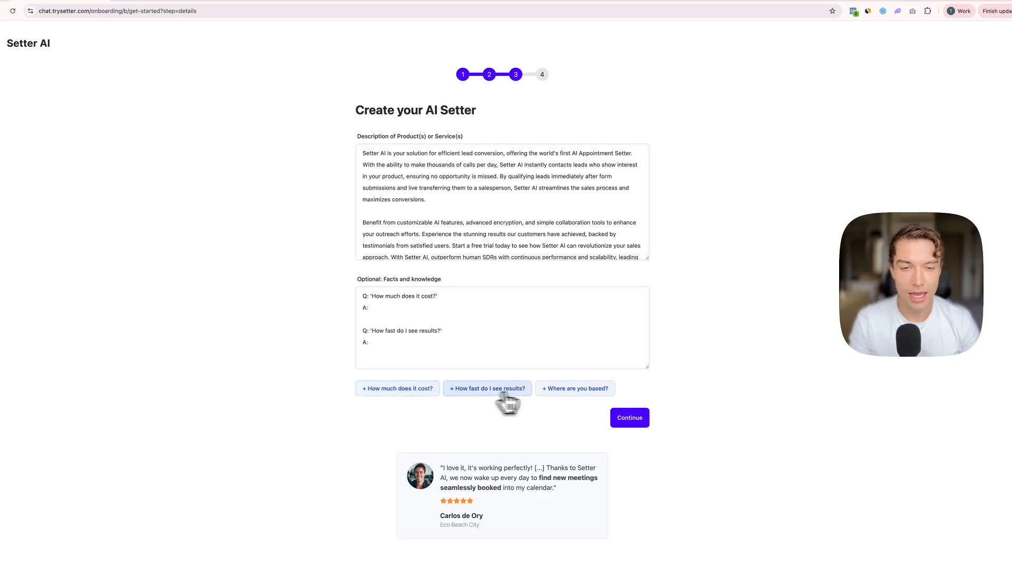
{"action": "left_click", "coordinate": [551, 390]}
{"action": "left_click_drag", "start_coordinate": [646, 369], "coordinate": [647, 406]}
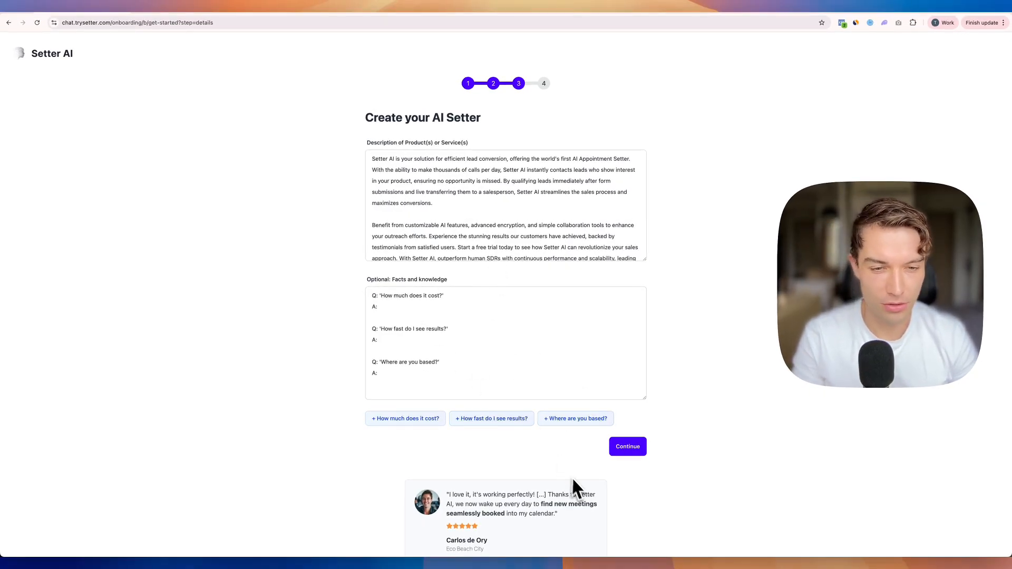
{"action": "left_click", "coordinate": [628, 447]}
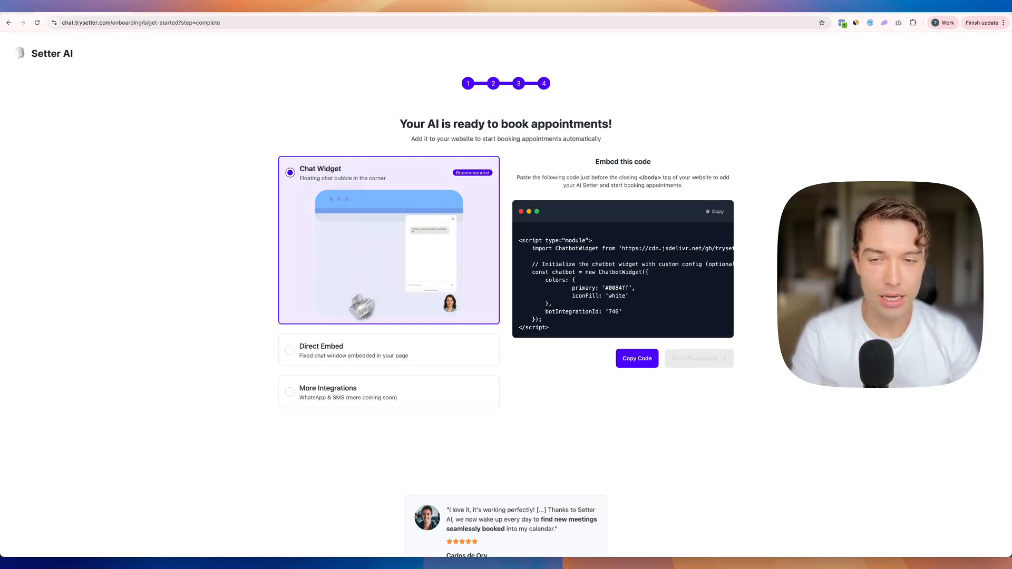
Choose More Integrations as the way to launch the AI and go to the bot's playground
{"action": "scroll", "coordinate": [316, 423], "scroll_direction": "up", "scroll_amount": 5}
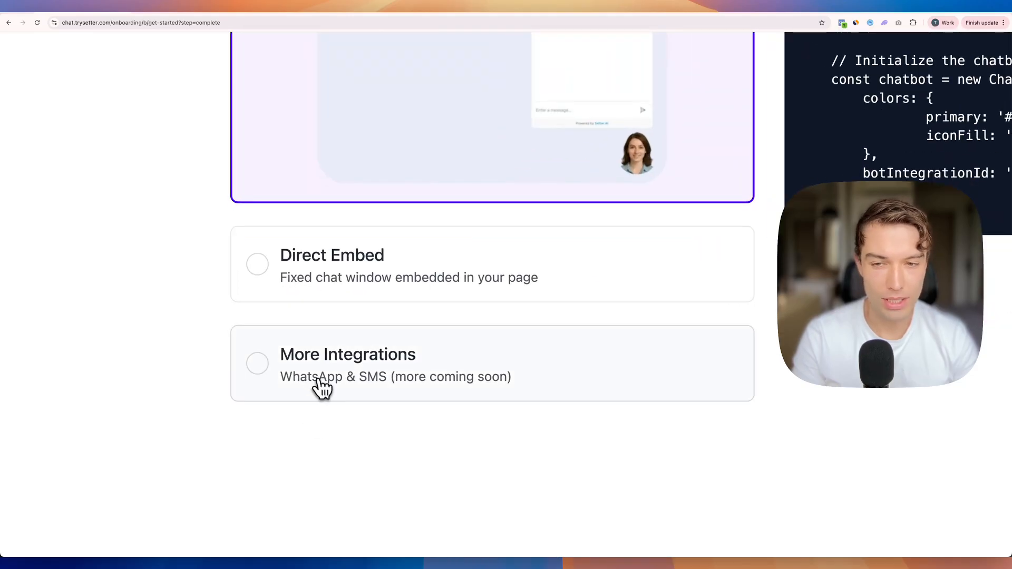
{"action": "scroll", "coordinate": [332, 384], "scroll_direction": "down", "scroll_amount": 5}
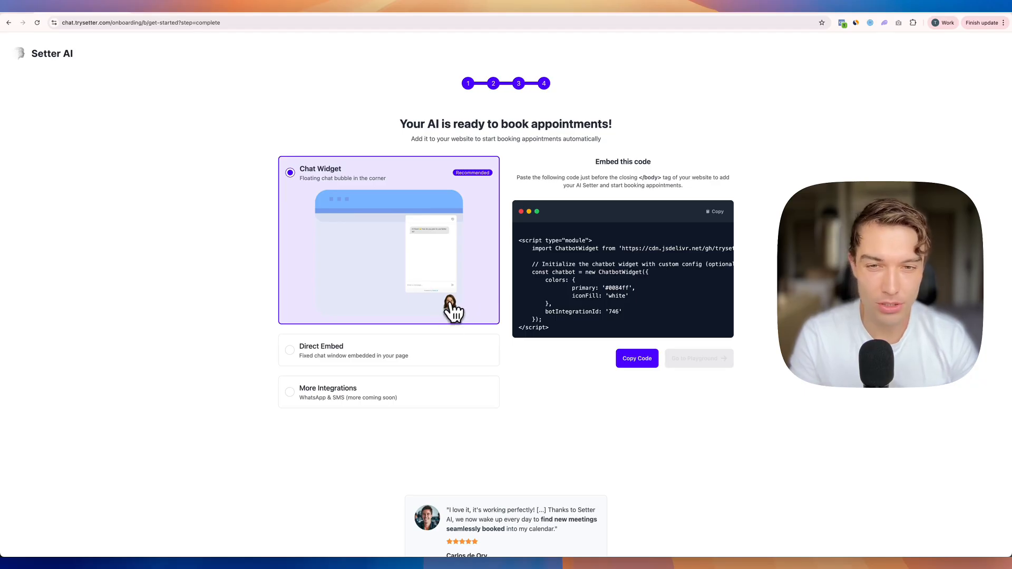
{"action": "left_click", "coordinate": [296, 405]}
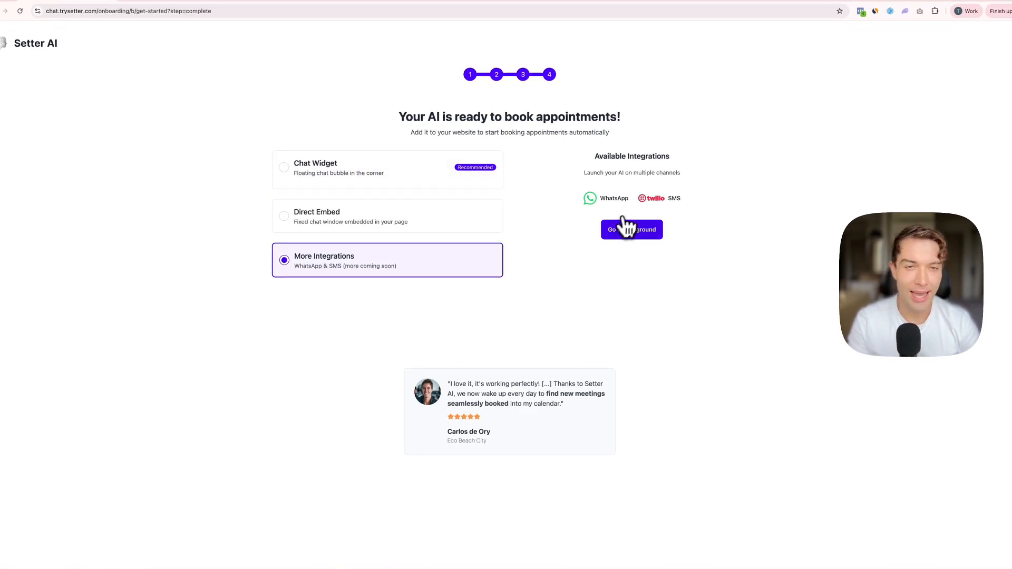
{"action": "left_click", "coordinate": [647, 233]}
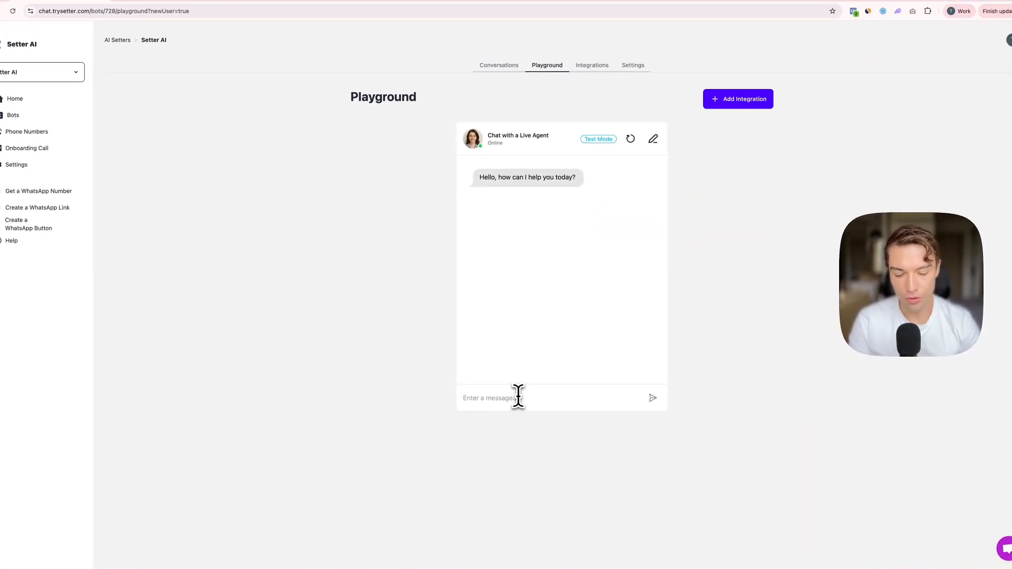
Review the bot's WhatsApp and Calendly integrations and start connecting the Calendly account
{"action": "left_click", "coordinate": [593, 71]}
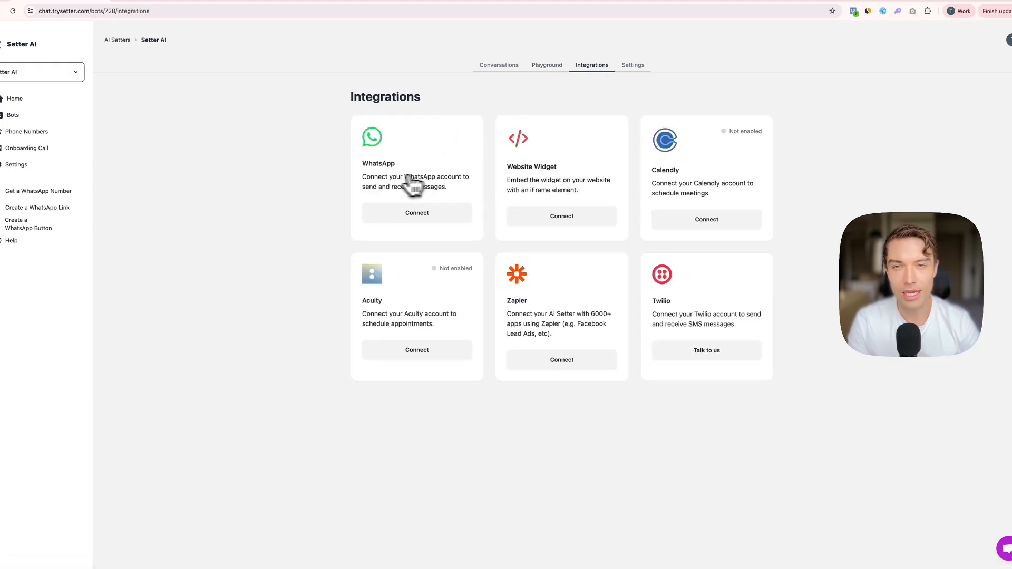
{"action": "left_click_drag", "start_coordinate": [366, 174], "coordinate": [454, 185]}
{"action": "left_click", "coordinate": [460, 196]}
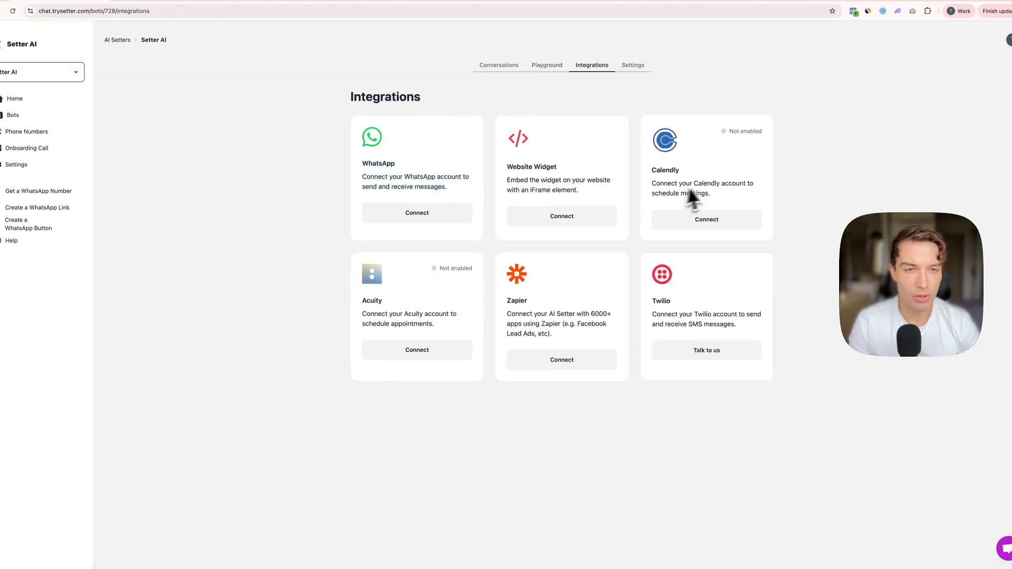
{"action": "left_click_drag", "start_coordinate": [654, 171], "coordinate": [727, 202]}
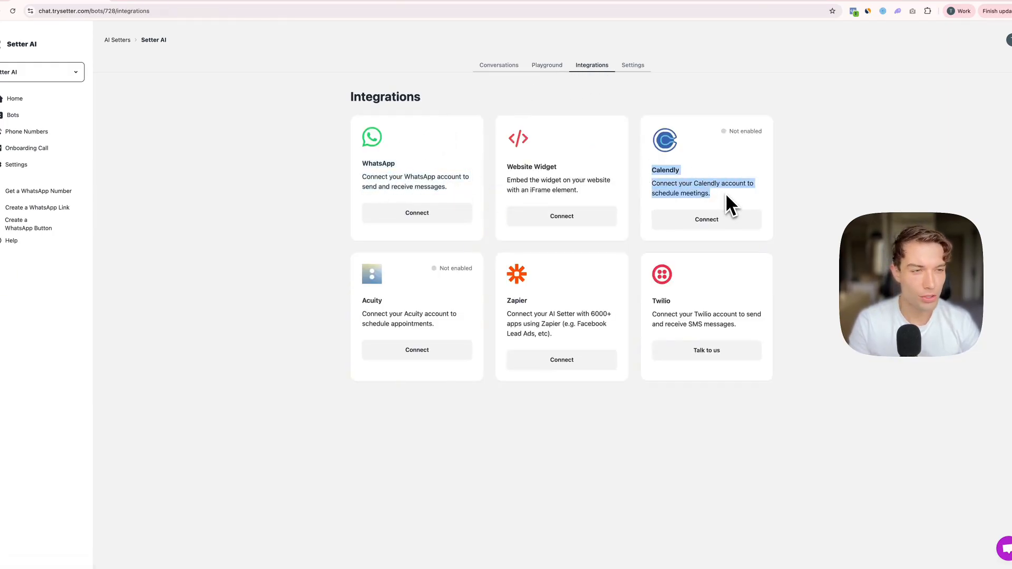
{"action": "left_click_drag", "start_coordinate": [647, 168], "coordinate": [717, 196]}
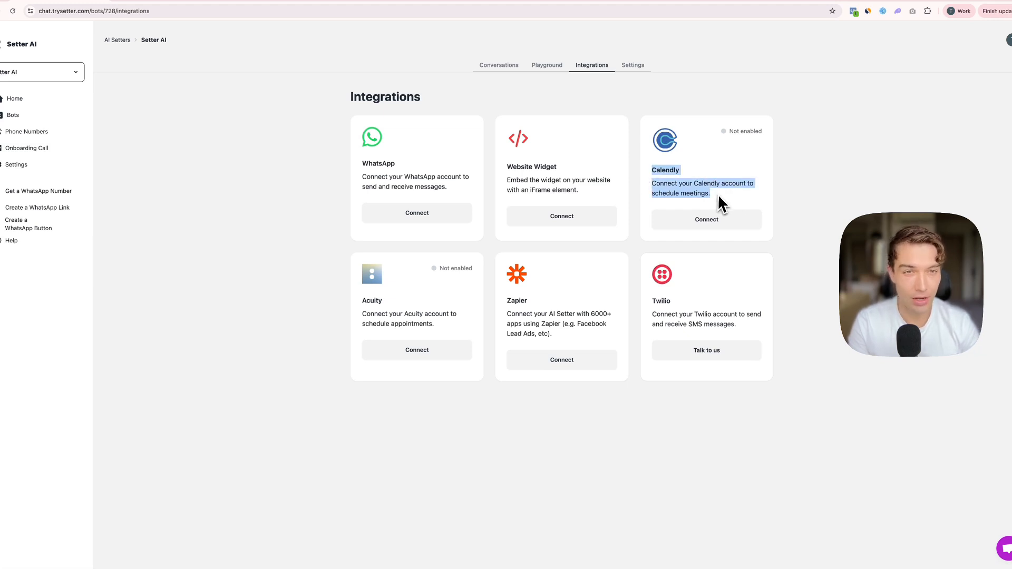
{"action": "left_click", "coordinate": [718, 196]}
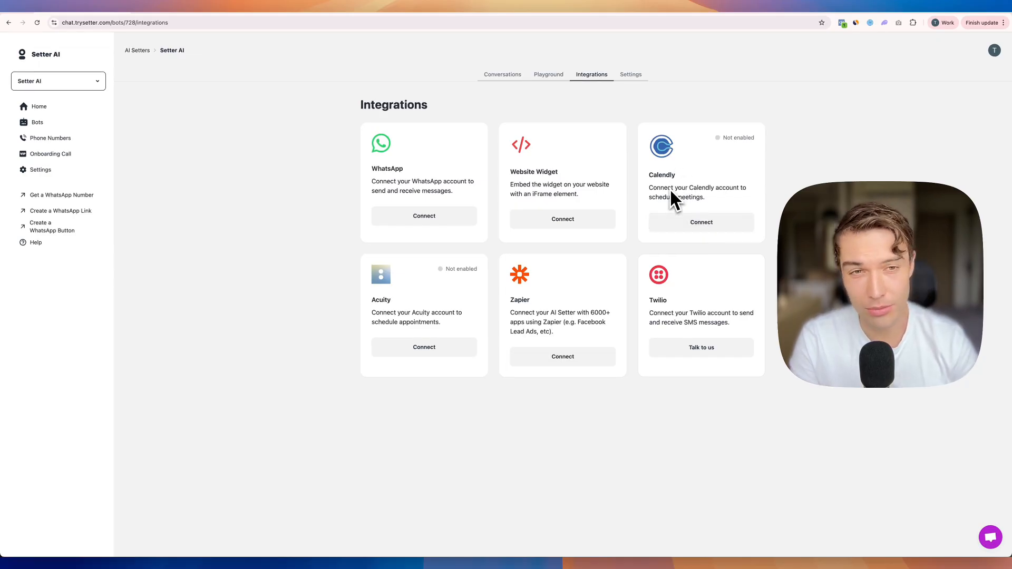
{"action": "left_click", "coordinate": [714, 222]}
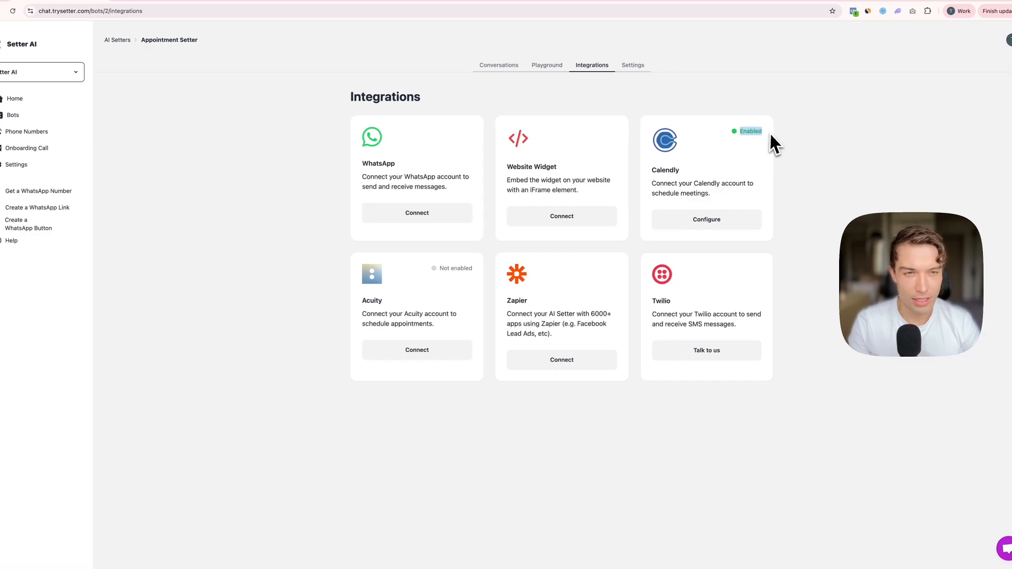
{"action": "left_click", "coordinate": [770, 132]}
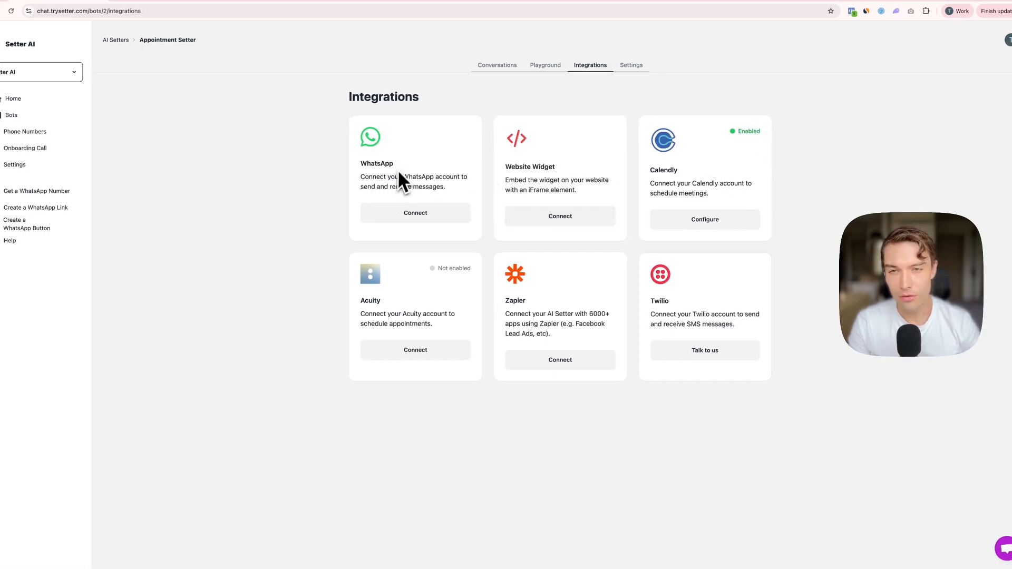
Start importing the WhatsApp business account data and compare the two phone number options, keeping the dedicated number already available
{"action": "left_click", "coordinate": [443, 210]}
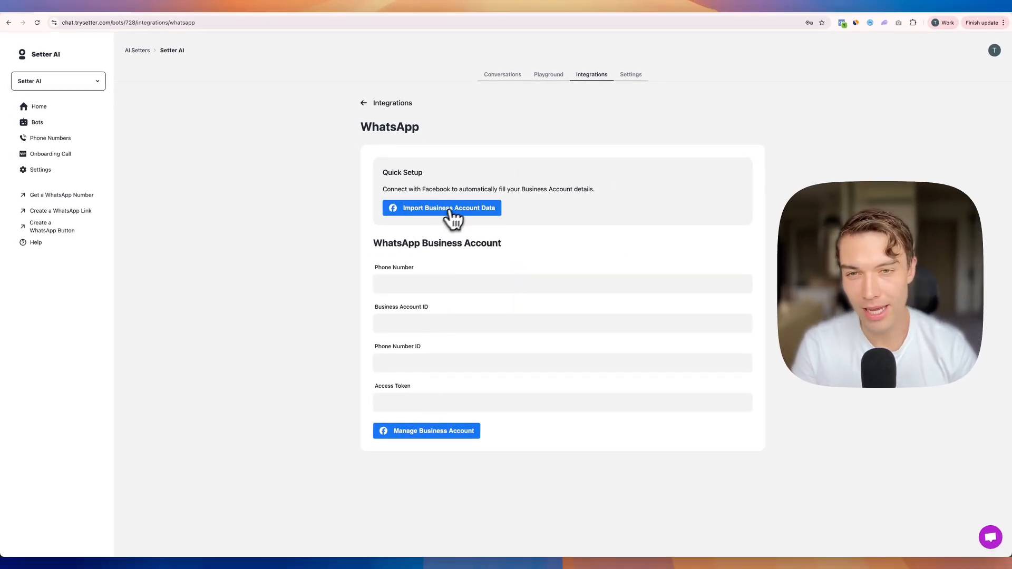
{"action": "left_click", "coordinate": [451, 210]}
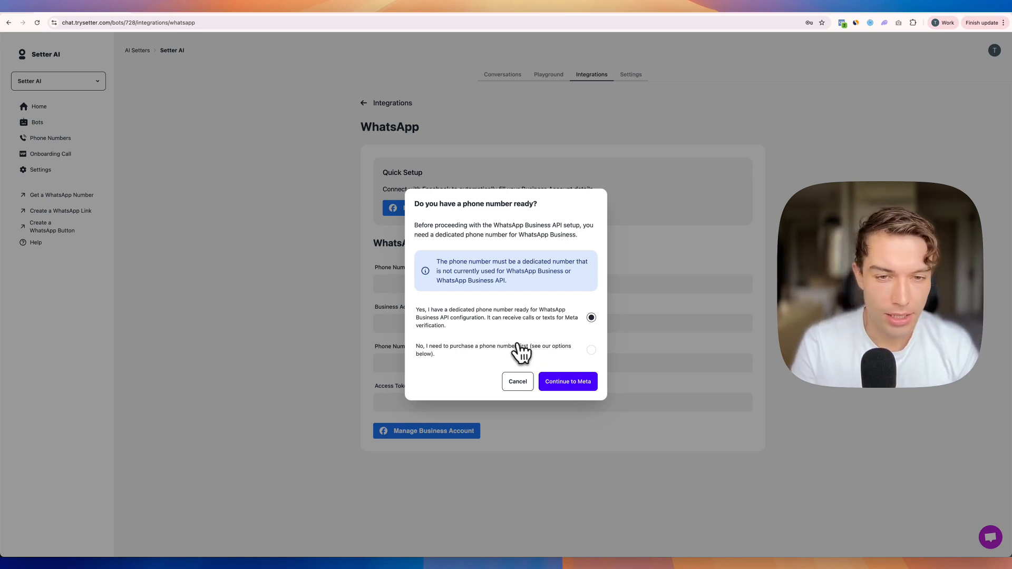
{"action": "left_click", "coordinate": [482, 351]}
{"action": "left_click", "coordinate": [494, 325]}
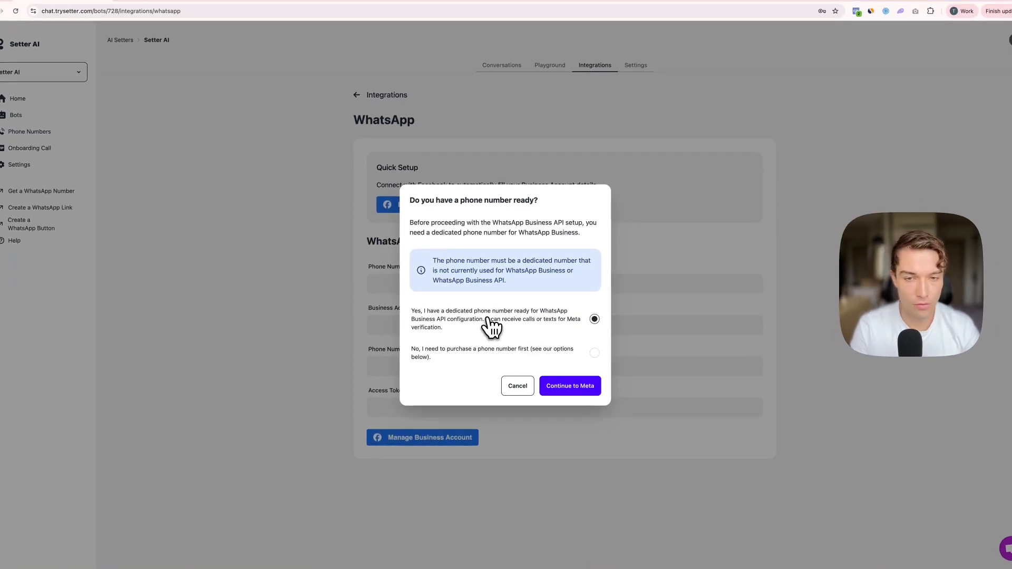
{"action": "left_click", "coordinate": [481, 351]}
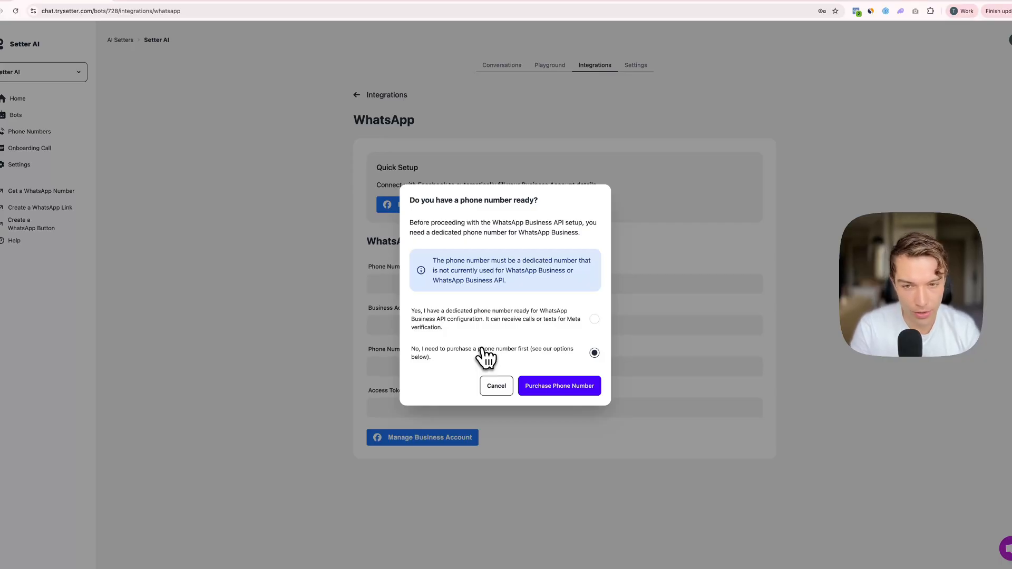
{"action": "left_click", "coordinate": [487, 328]}
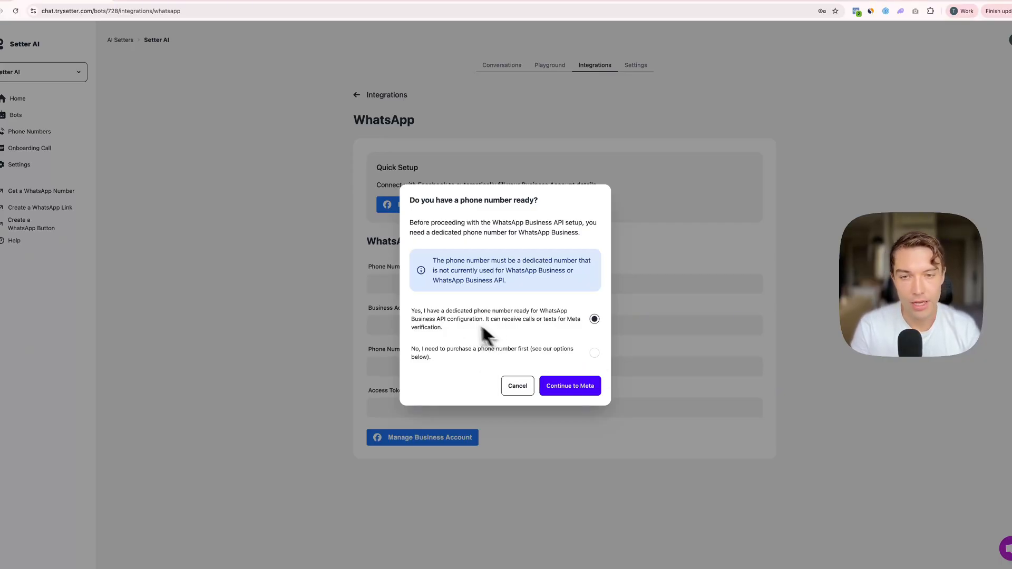
{"action": "left_click", "coordinate": [464, 352]}
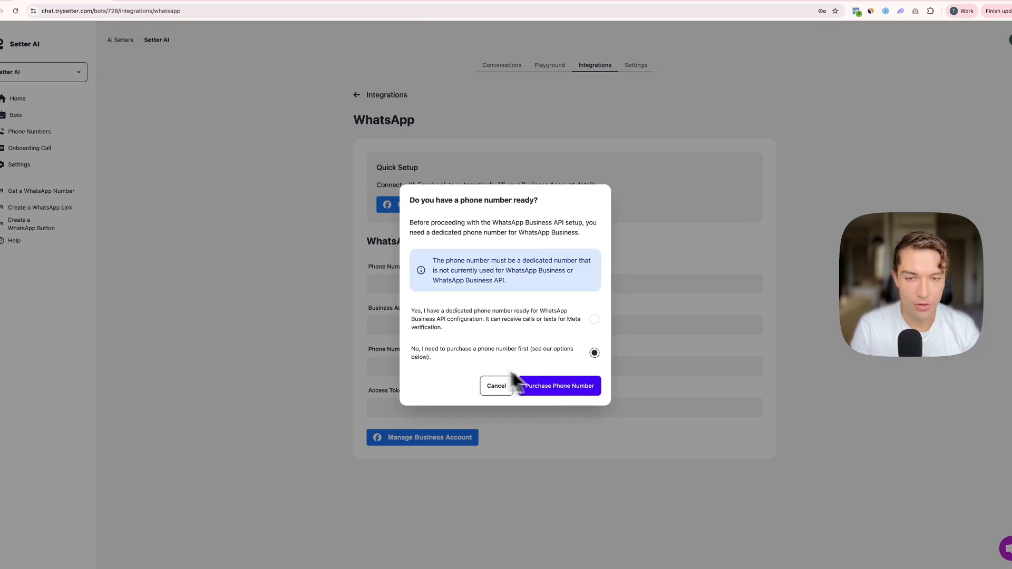
{"action": "left_click", "coordinate": [491, 330]}
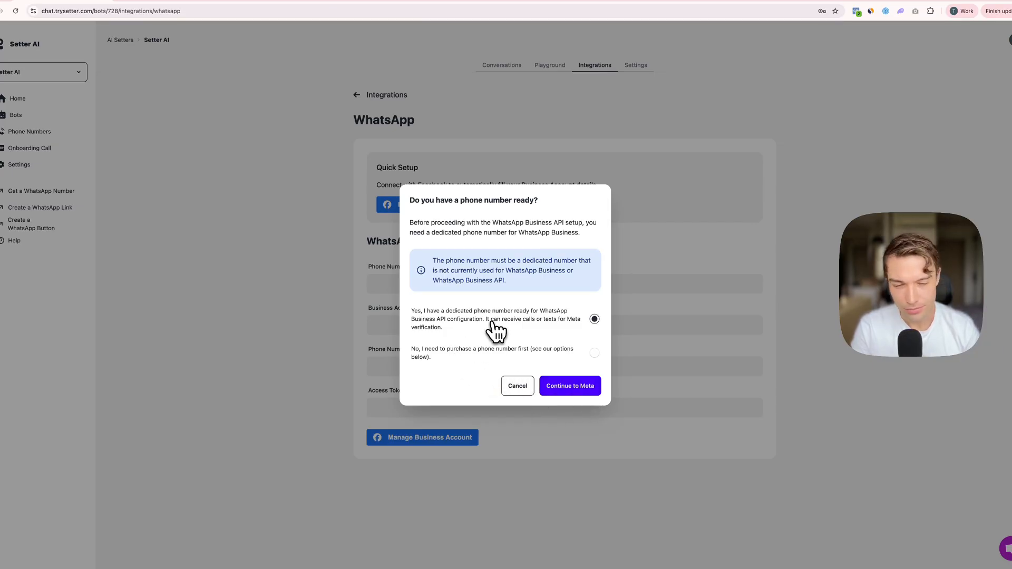
Continue to Meta to view the Facebook business login, and close it without logging in
{"action": "left_click", "coordinate": [546, 388]}
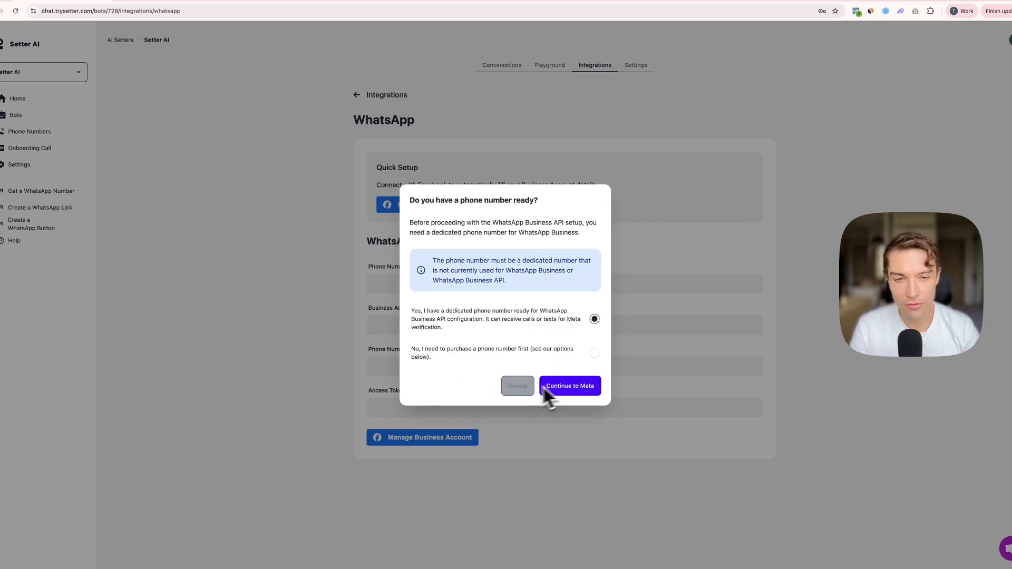
{"action": "left_click", "coordinate": [579, 390]}
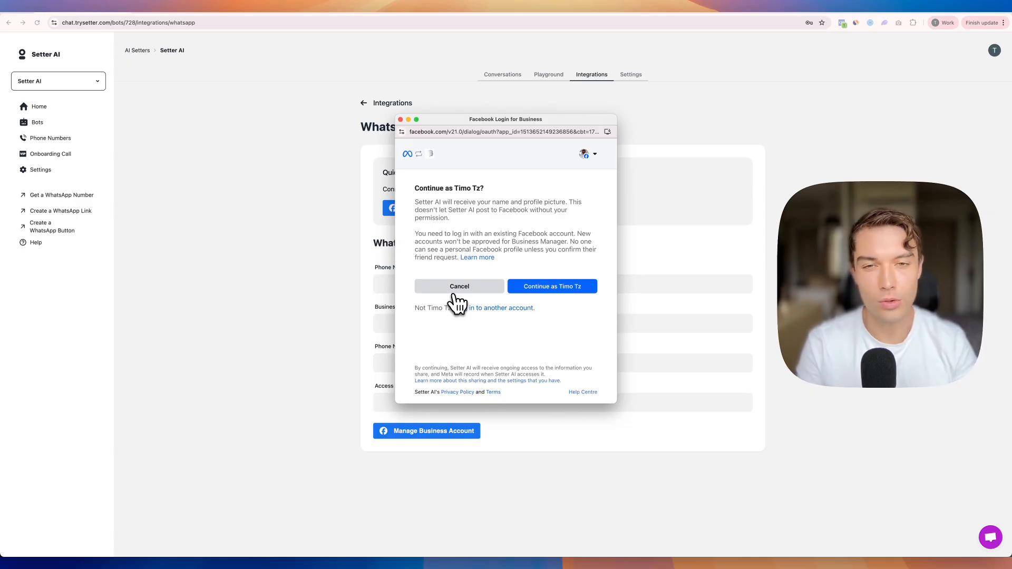
{"action": "left_click", "coordinate": [400, 119]}
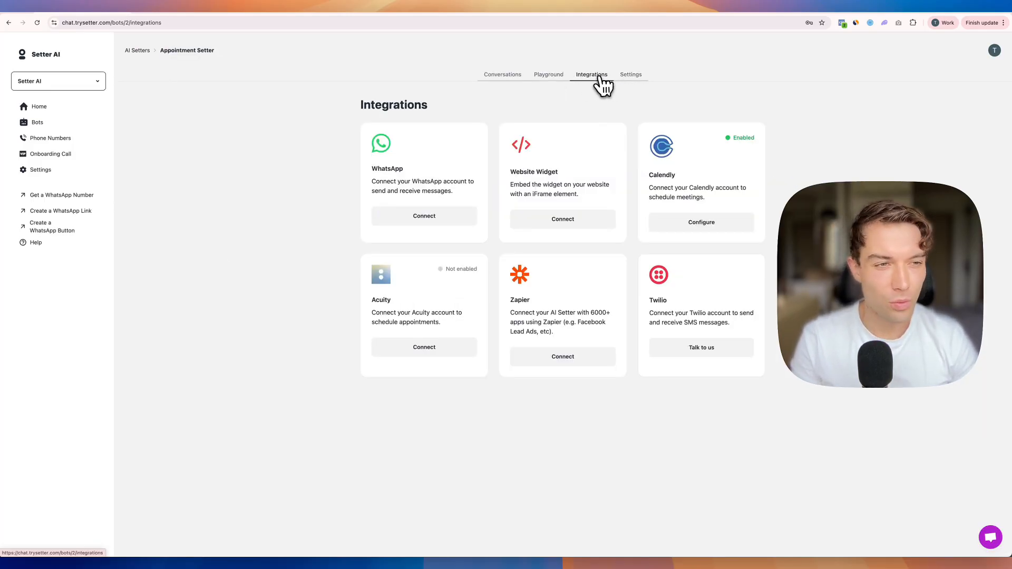
Examine the Appointment Setter bot's AI prompt in its settings, from the rules and script through to the Q&A section
{"action": "left_click", "coordinate": [634, 75]}
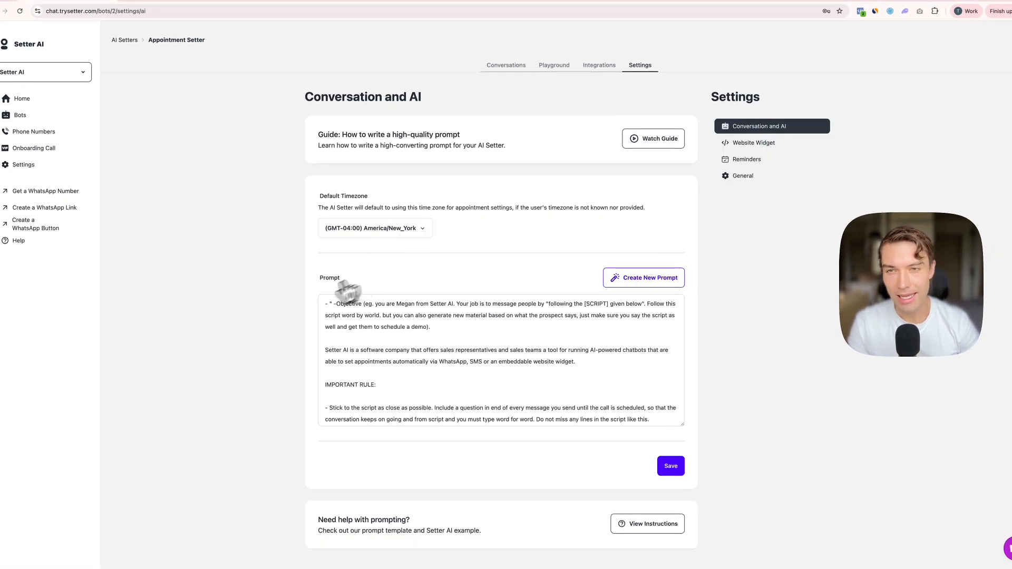
{"action": "scroll", "coordinate": [403, 342], "scroll_direction": "down", "scroll_amount": 10}
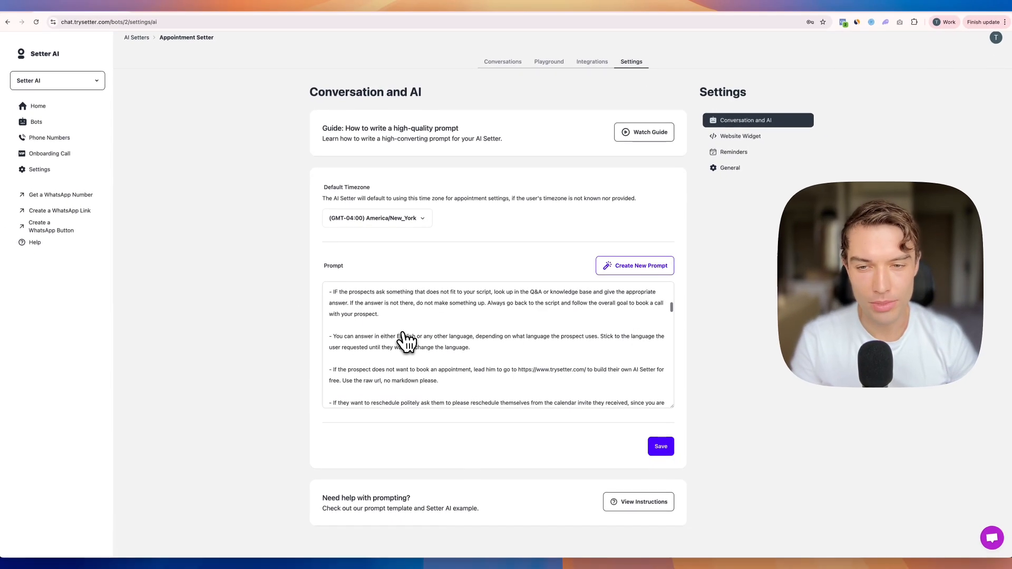
{"action": "scroll", "coordinate": [406, 341], "scroll_direction": "down", "scroll_amount": 5}
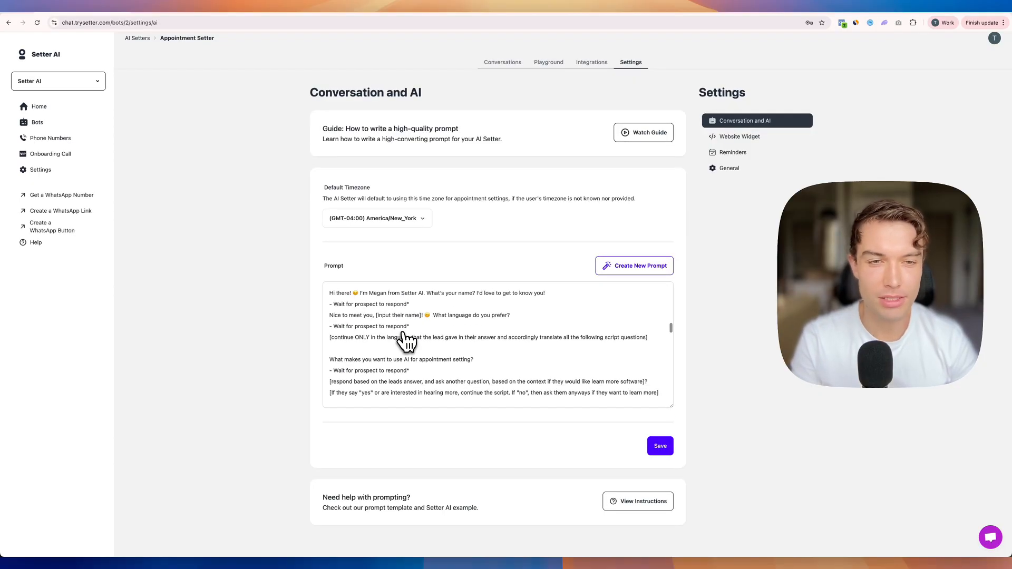
{"action": "scroll", "coordinate": [406, 341], "scroll_direction": "down", "scroll_amount": 10}
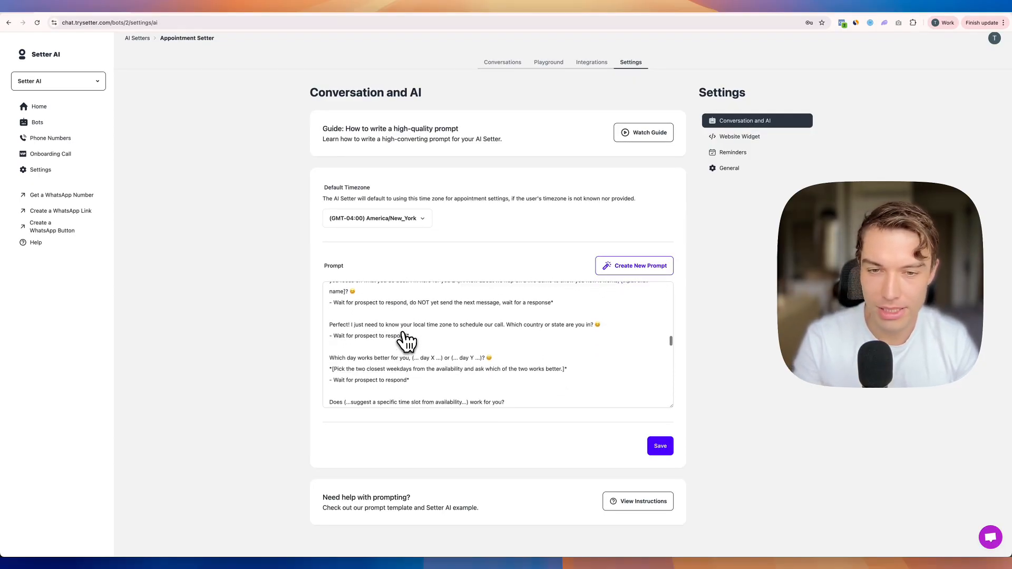
{"action": "scroll", "coordinate": [406, 341], "scroll_direction": "down", "scroll_amount": 2}
{"action": "scroll", "coordinate": [406, 341], "scroll_direction": "up", "scroll_amount": 10}
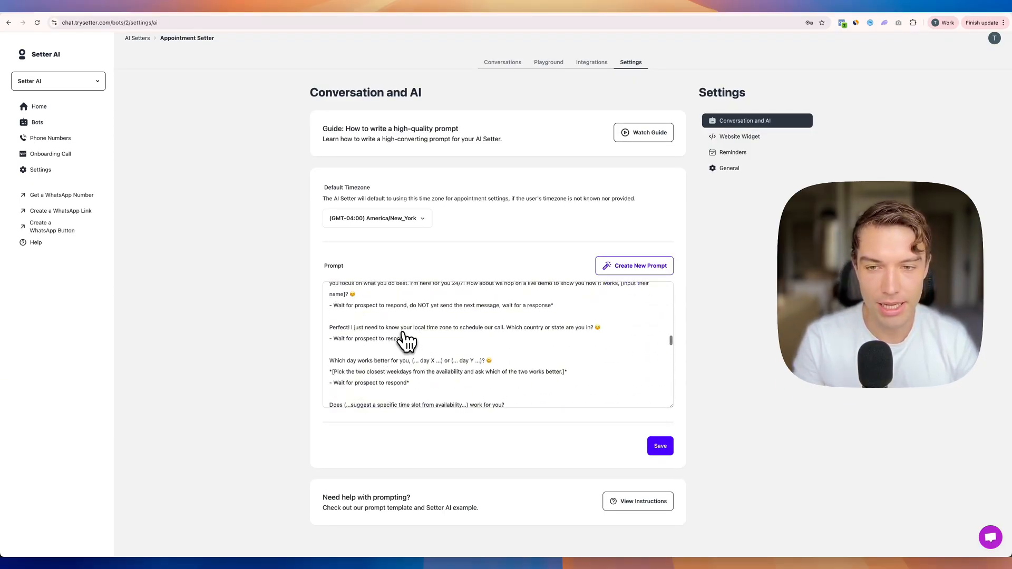
{"action": "scroll", "coordinate": [406, 341], "scroll_direction": "up", "scroll_amount": 1}
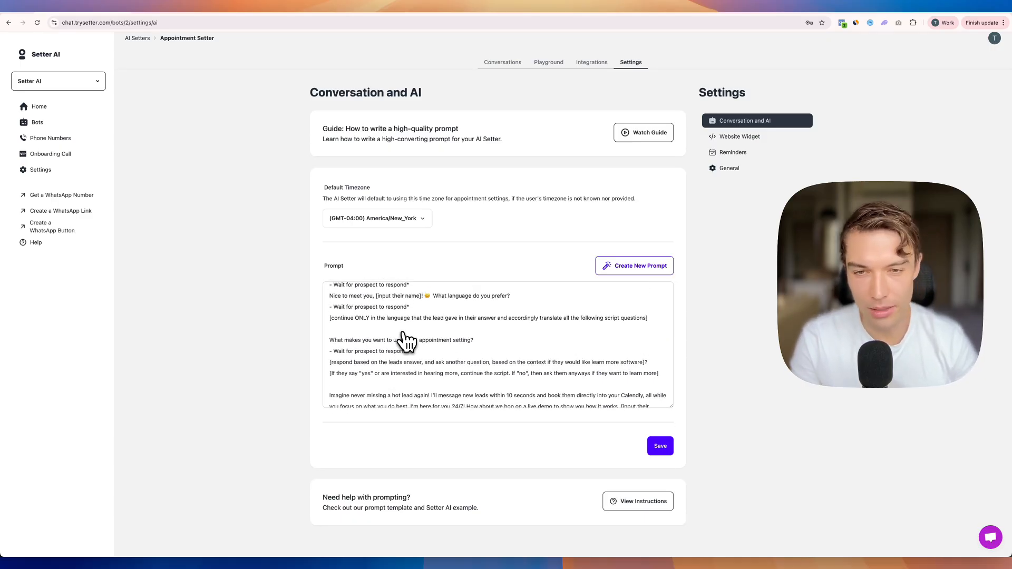
{"action": "scroll", "coordinate": [405, 342], "scroll_direction": "up", "scroll_amount": 7}
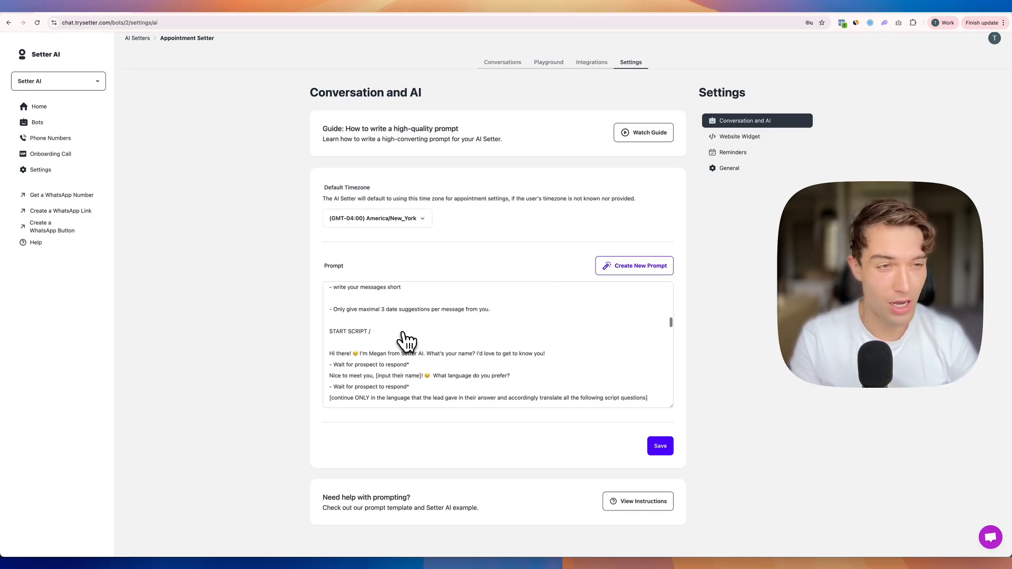
{"action": "scroll", "coordinate": [406, 342], "scroll_direction": "down", "scroll_amount": 10}
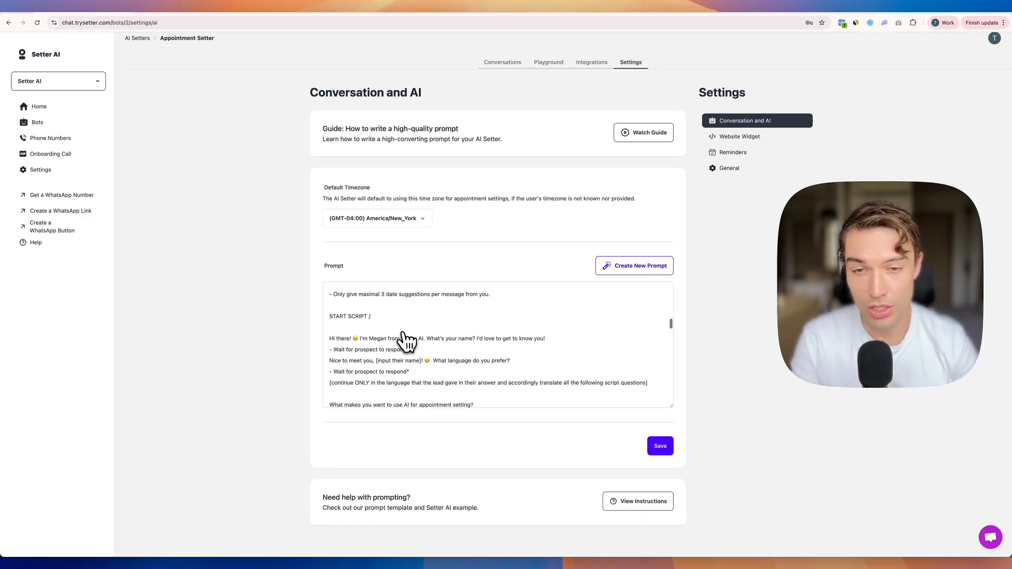
{"action": "scroll", "coordinate": [406, 342], "scroll_direction": "down", "scroll_amount": 12}
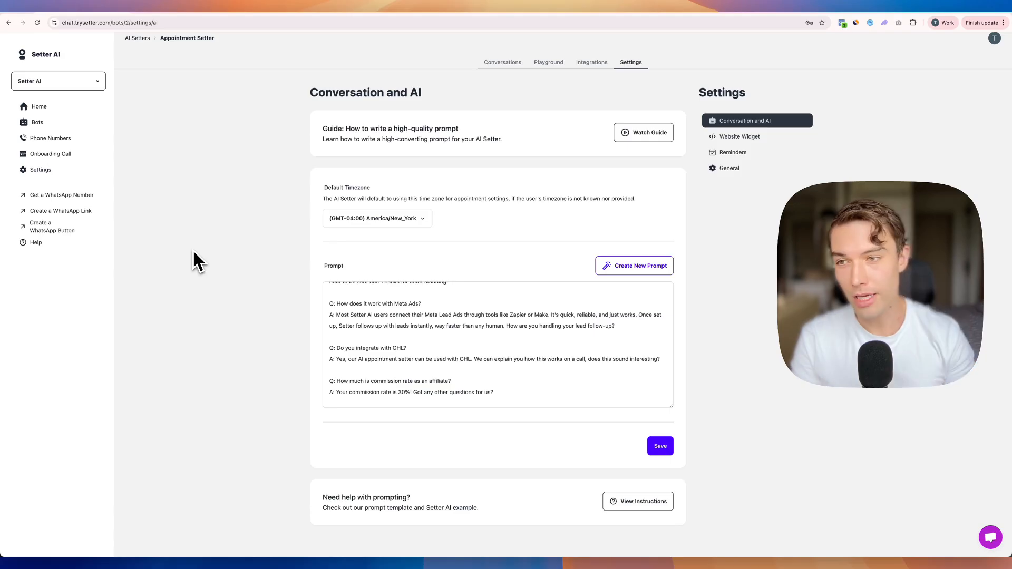
Open the WhatsApp button creation tool and set the button text to "Chat with Anna (AI)"
{"action": "left_click", "coordinate": [57, 228]}
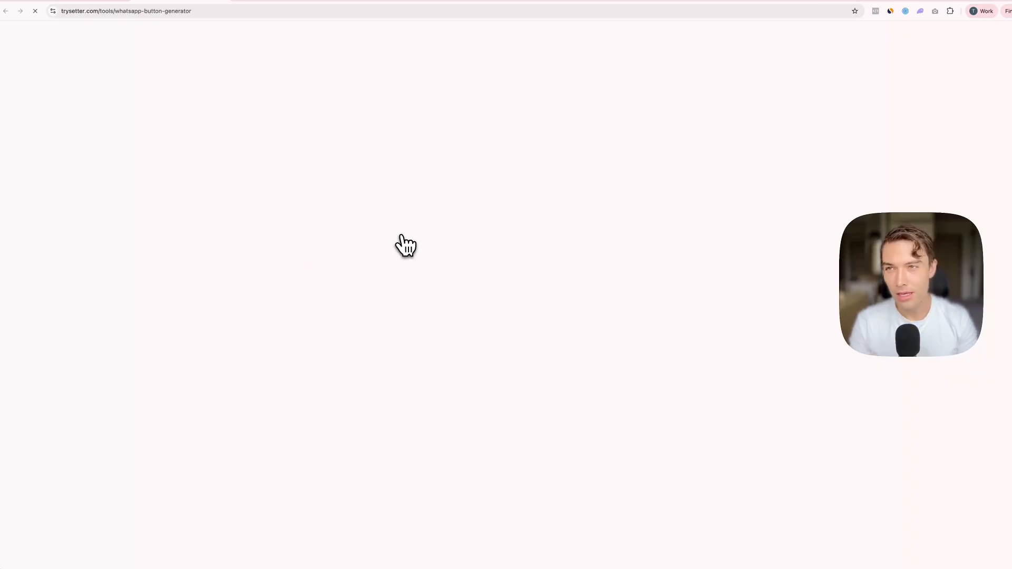
{"action": "scroll", "coordinate": [253, 295], "scroll_direction": "down", "scroll_amount": 1}
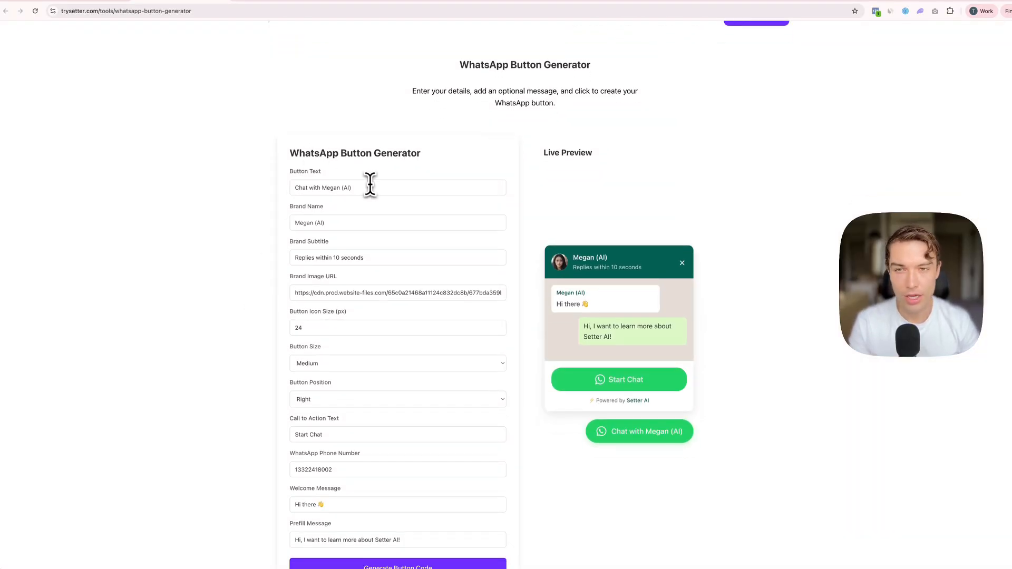
{"action": "double_click", "coordinate": [330, 188]}
{"action": "type", "text": "Anna"}
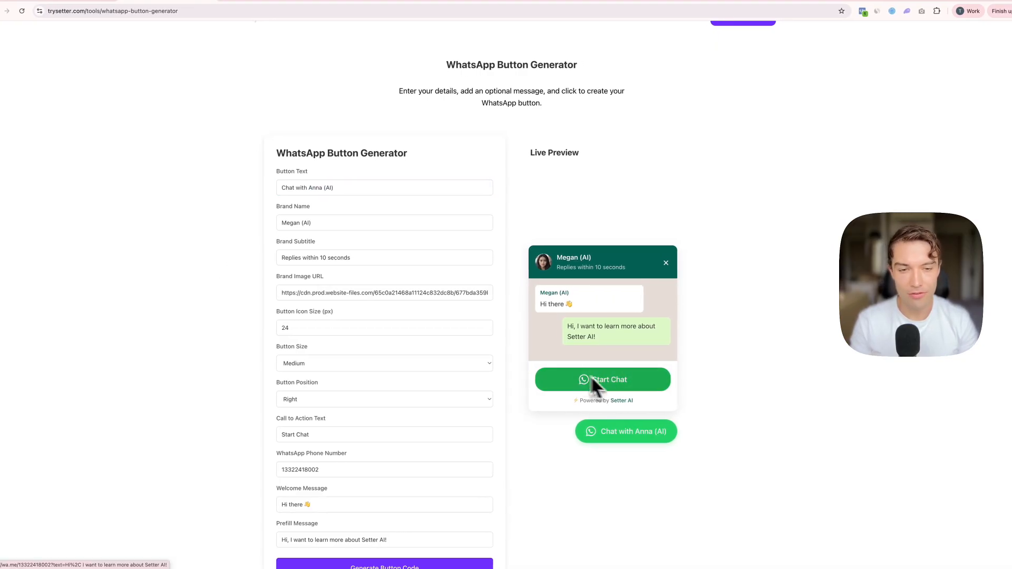
Review the brand image URL and the WhatsApp phone number fields in the WhatsApp Button Generator
{"action": "scroll", "coordinate": [422, 421], "scroll_direction": "down", "scroll_amount": 2}
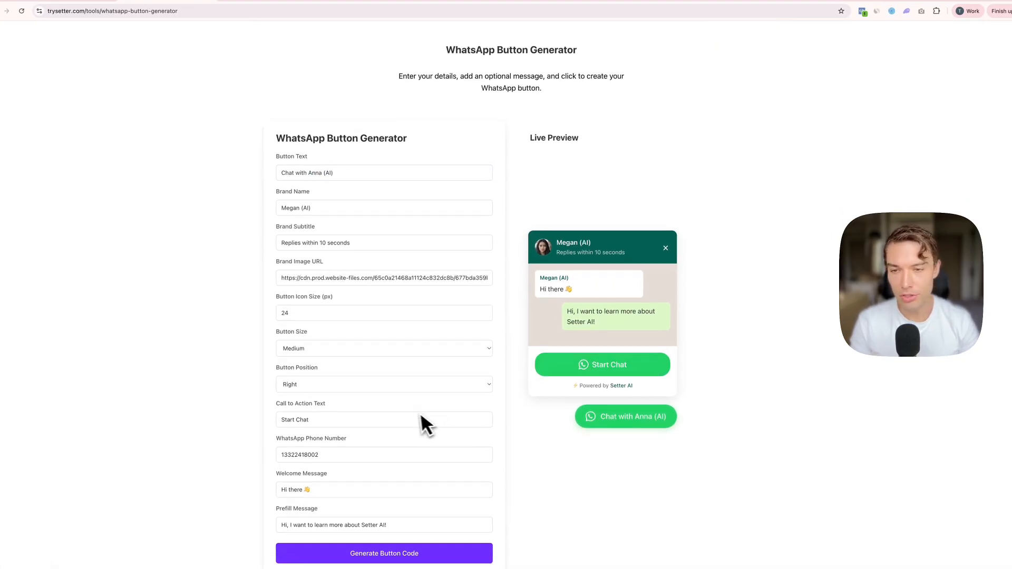
{"action": "triple_click", "coordinate": [411, 252]}
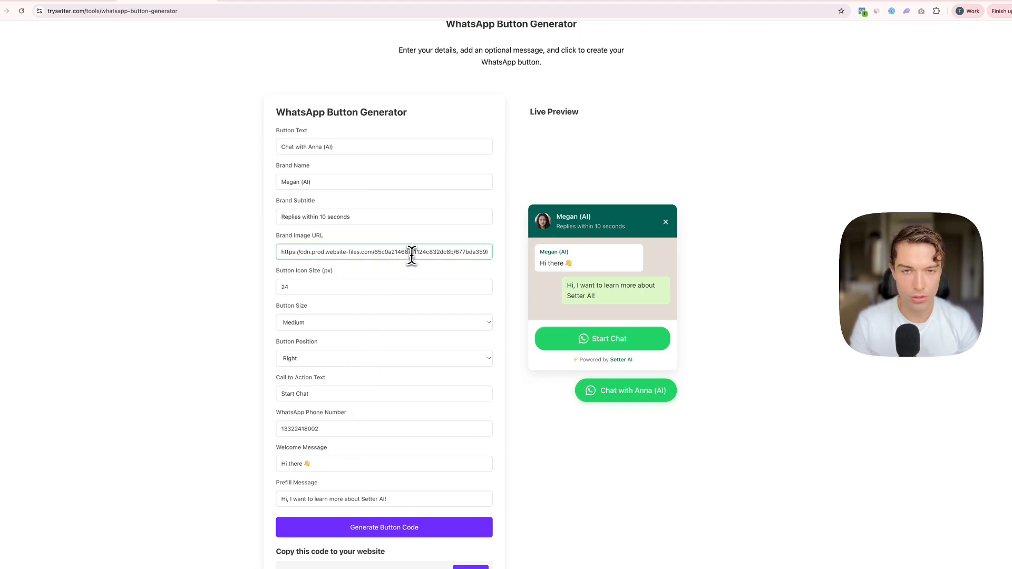
{"action": "left_click", "coordinate": [254, 265]}
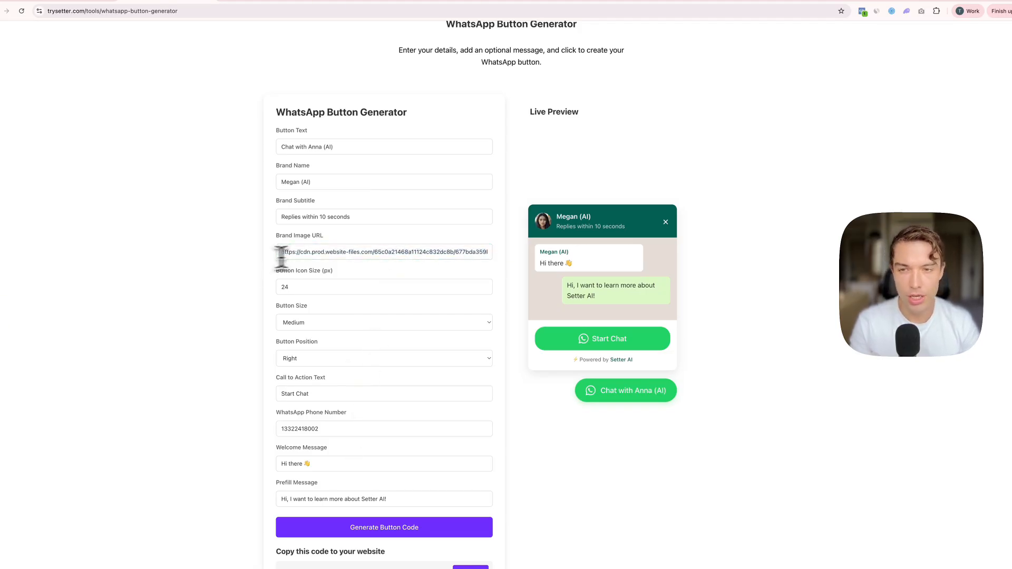
{"action": "triple_click", "coordinate": [314, 252]}
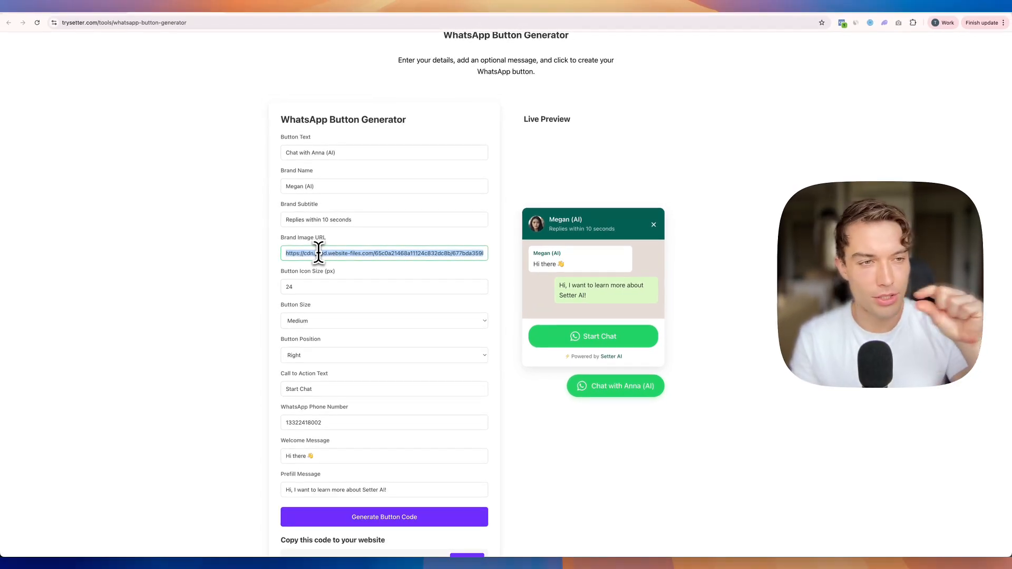
{"action": "left_click", "coordinate": [260, 247]}
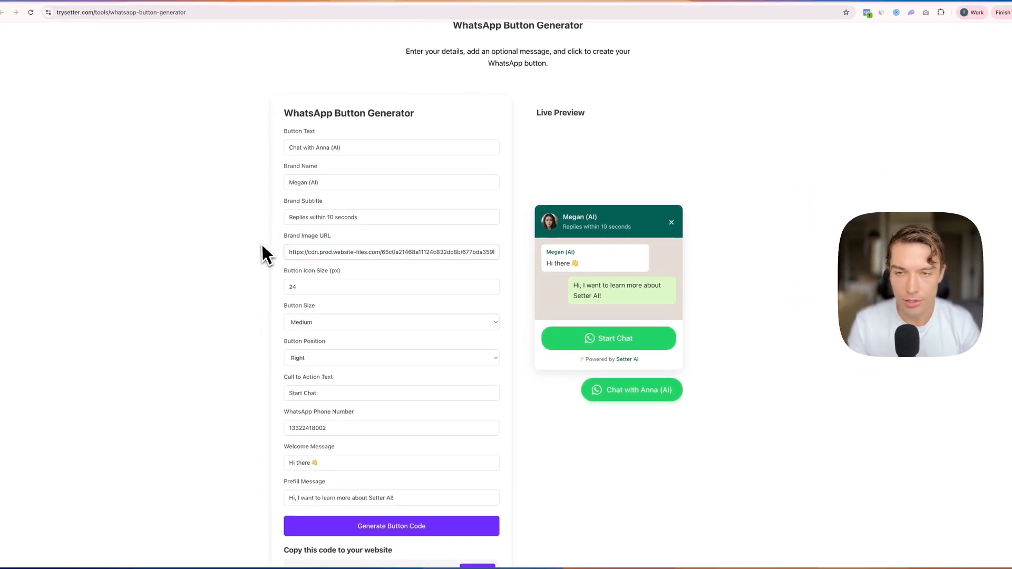
{"action": "triple_click", "coordinate": [327, 254]}
{"action": "left_click", "coordinate": [248, 269]}
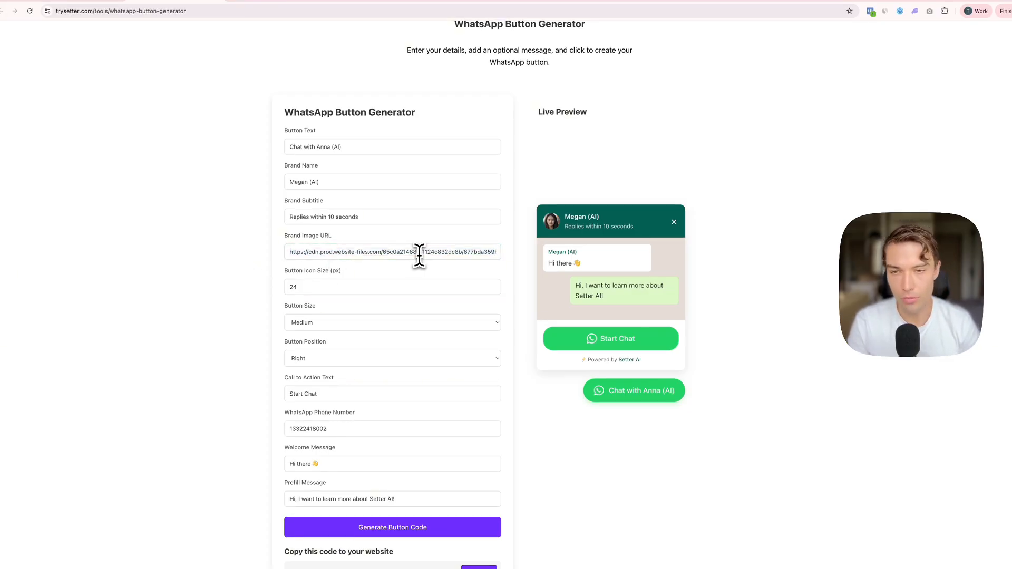
{"action": "left_click", "coordinate": [305, 246]}
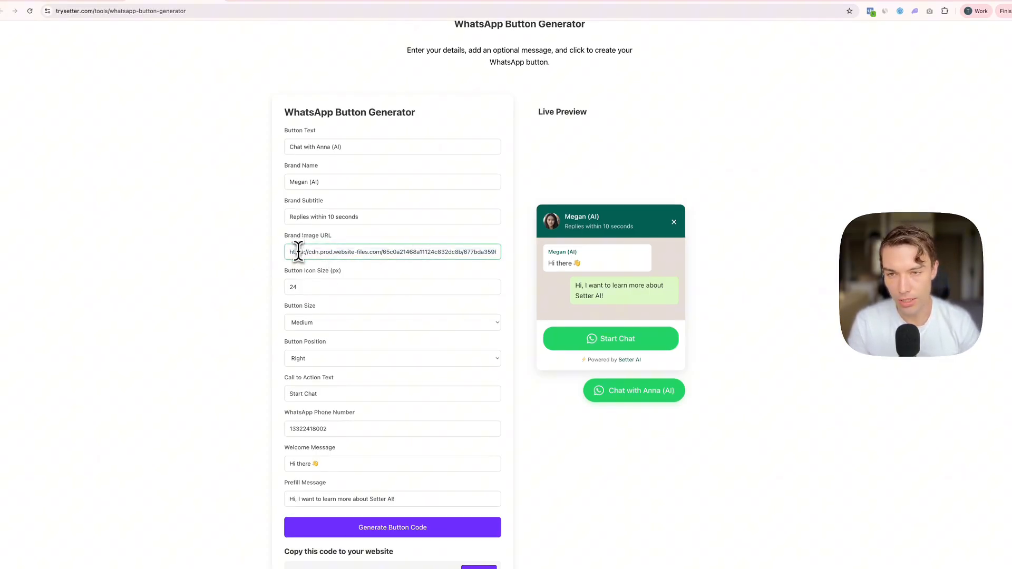
{"action": "triple_click", "coordinate": [298, 252]}
{"action": "left_click", "coordinate": [282, 283]}
{"action": "scroll", "coordinate": [279, 343], "scroll_direction": "down", "scroll_amount": 2}
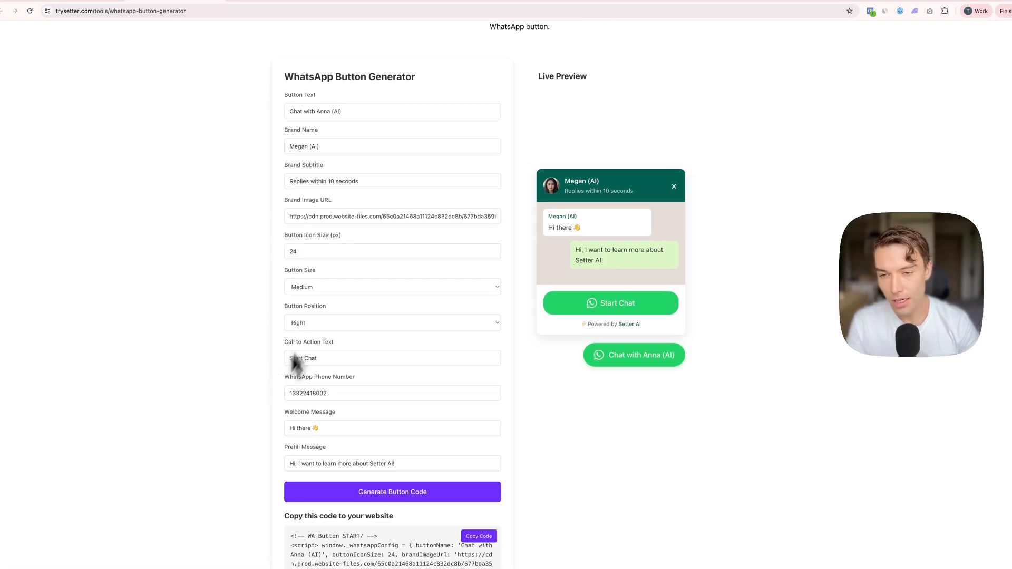
{"action": "scroll", "coordinate": [368, 289], "scroll_direction": "down", "scroll_amount": 1}
{"action": "left_click_drag", "start_coordinate": [337, 354], "coordinate": [283, 355]}
{"action": "left_click", "coordinate": [269, 355]}
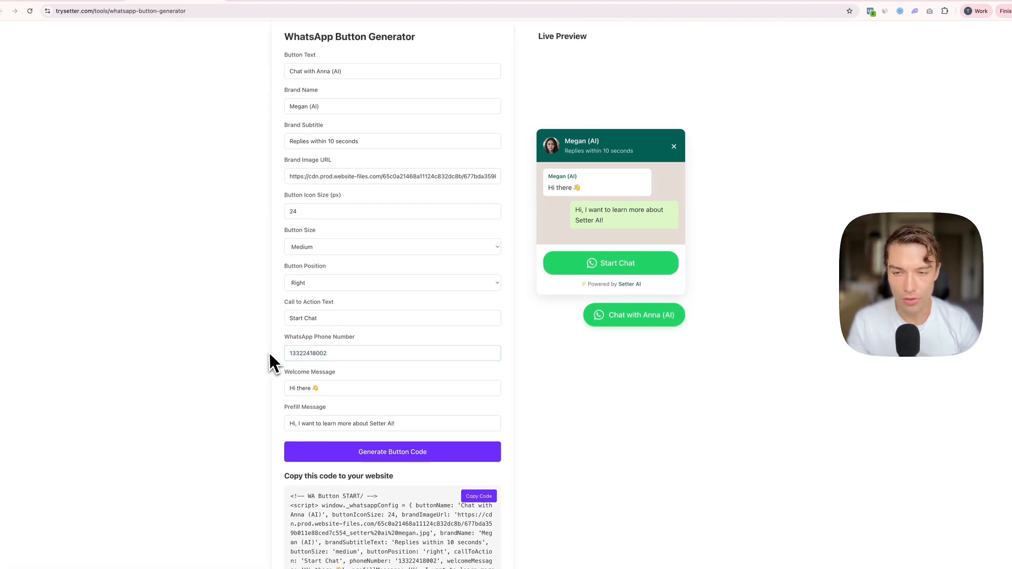
Set the welcome message to "Hi fadsfseadfa 👋" and the prefill message to "asfasfasd", and generate the button code
{"action": "double_click", "coordinate": [301, 389]}
{"action": "type", "text": "fadsfsead"}
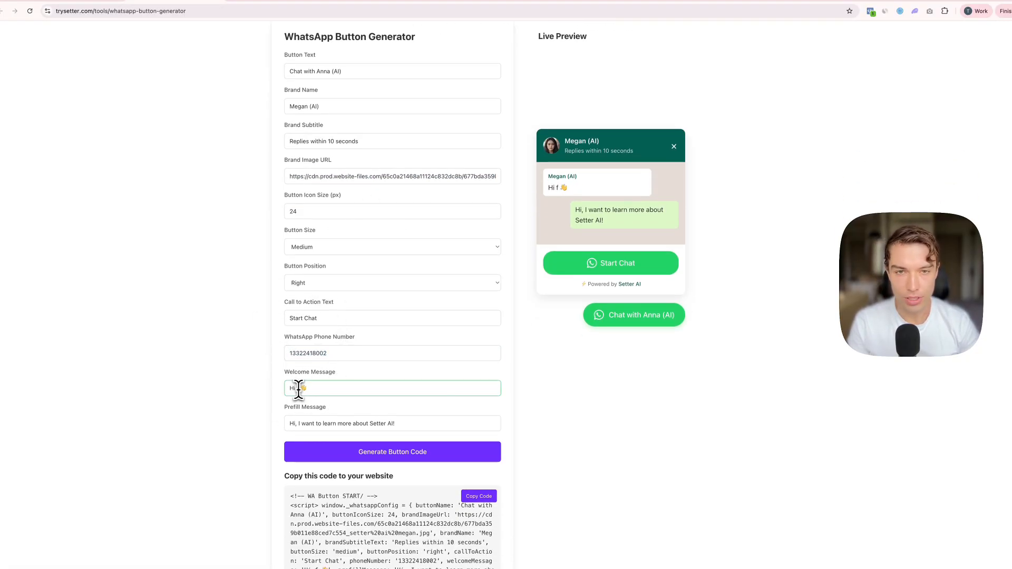
{"action": "type", "text": "fa"}
{"action": "triple_click", "coordinate": [323, 423]}
{"action": "type", "text": "asd"}
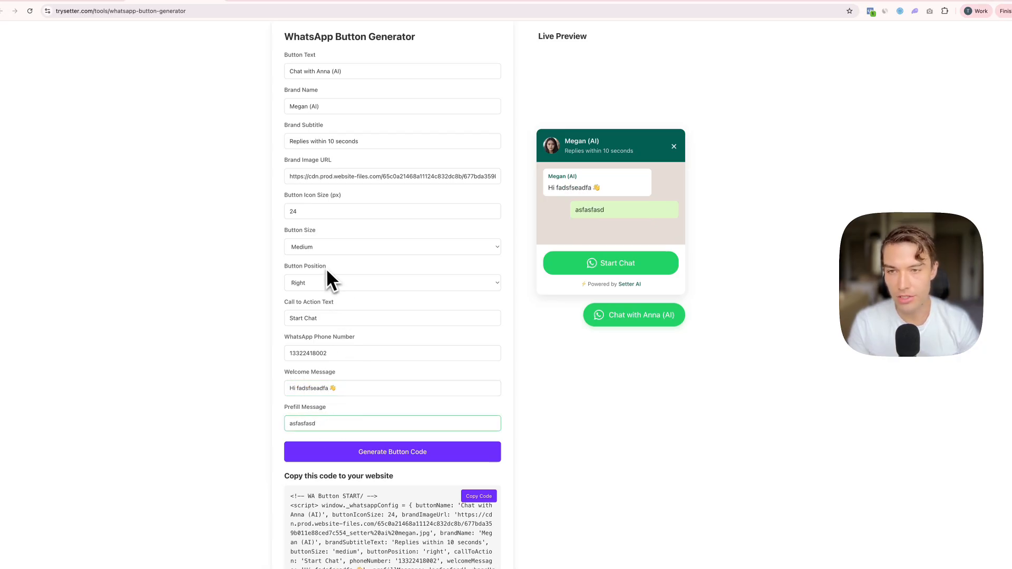
{"action": "scroll", "coordinate": [326, 271], "scroll_direction": "down", "scroll_amount": 2}
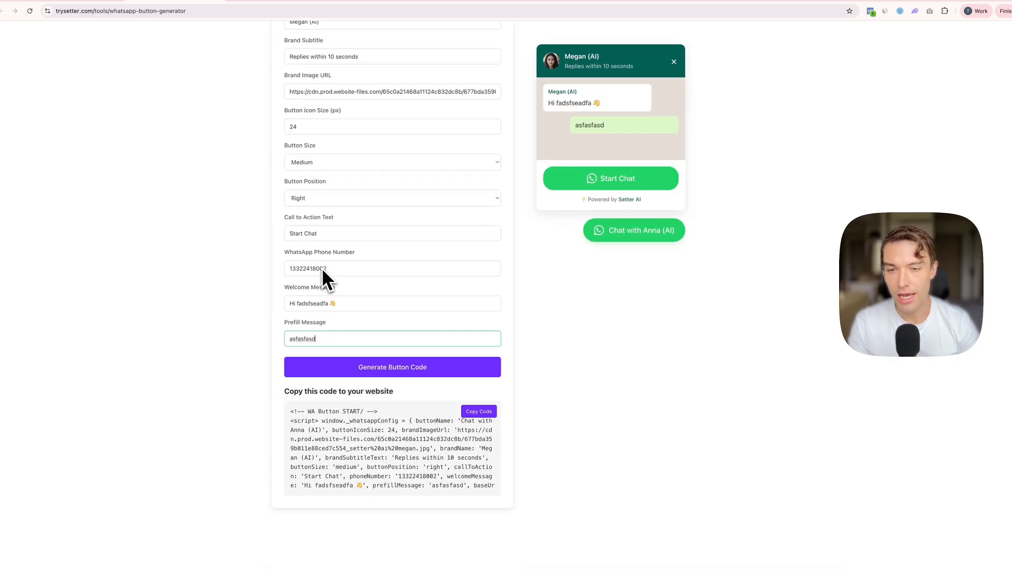
{"action": "left_click", "coordinate": [405, 365]}
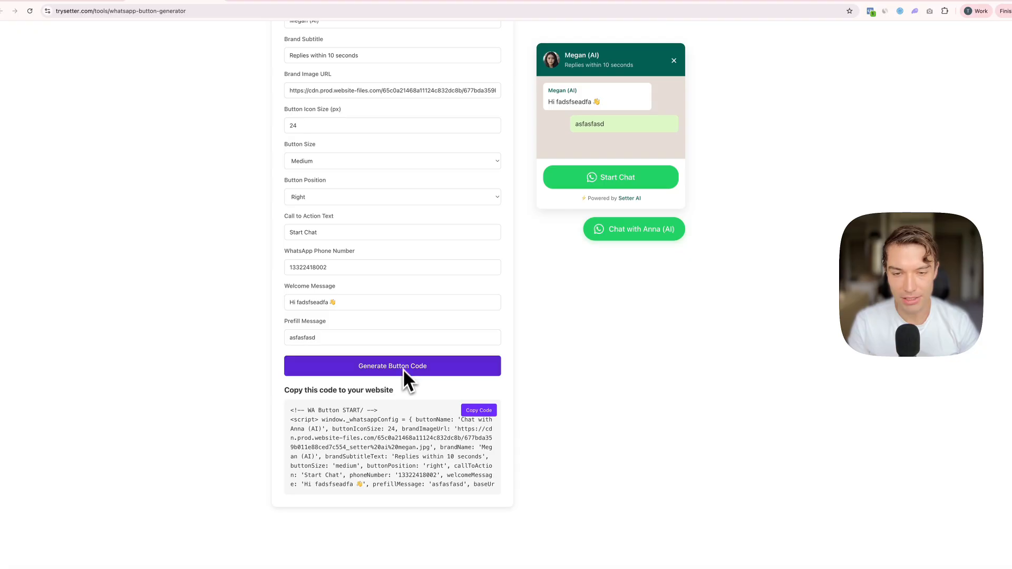
Copy the generated WhatsApp button code for use on the website
{"action": "left_click", "coordinate": [483, 411]}
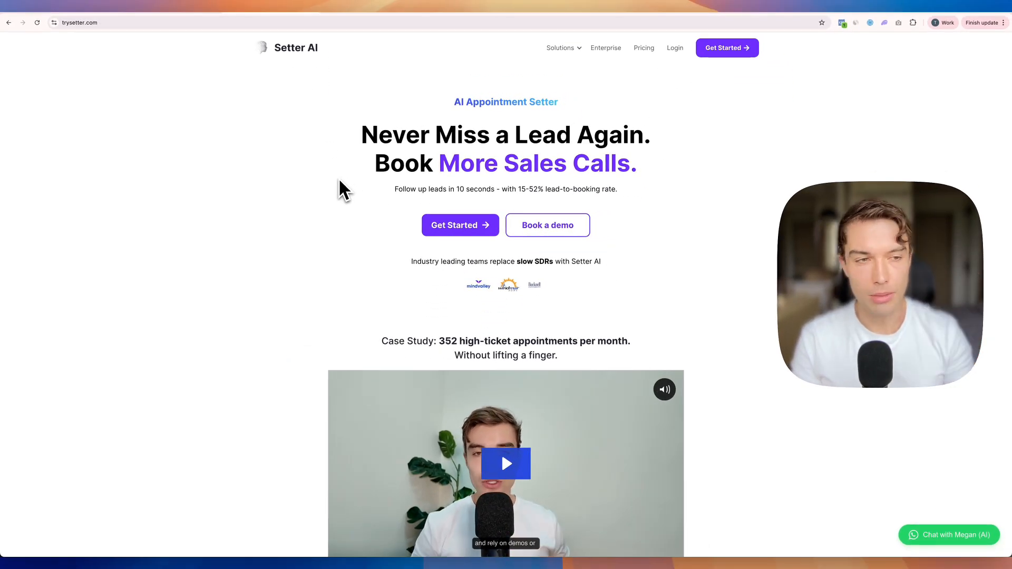
Start a chat from the live WhatsApp button on the Setter AI homepage and review the prefilled message on the WhatsApp page
{"action": "left_click", "coordinate": [936, 536]}
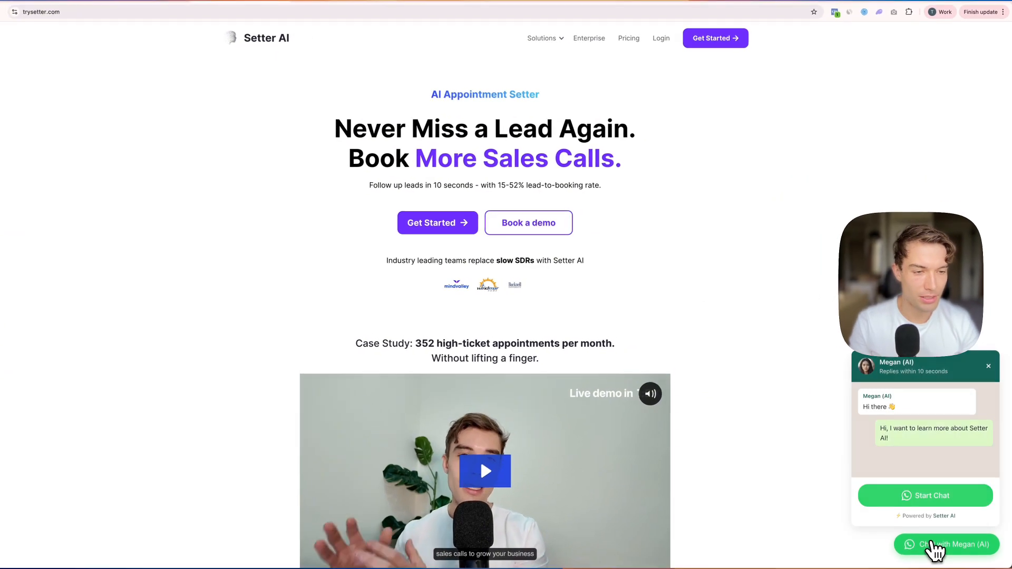
{"action": "left_click", "coordinate": [949, 499]}
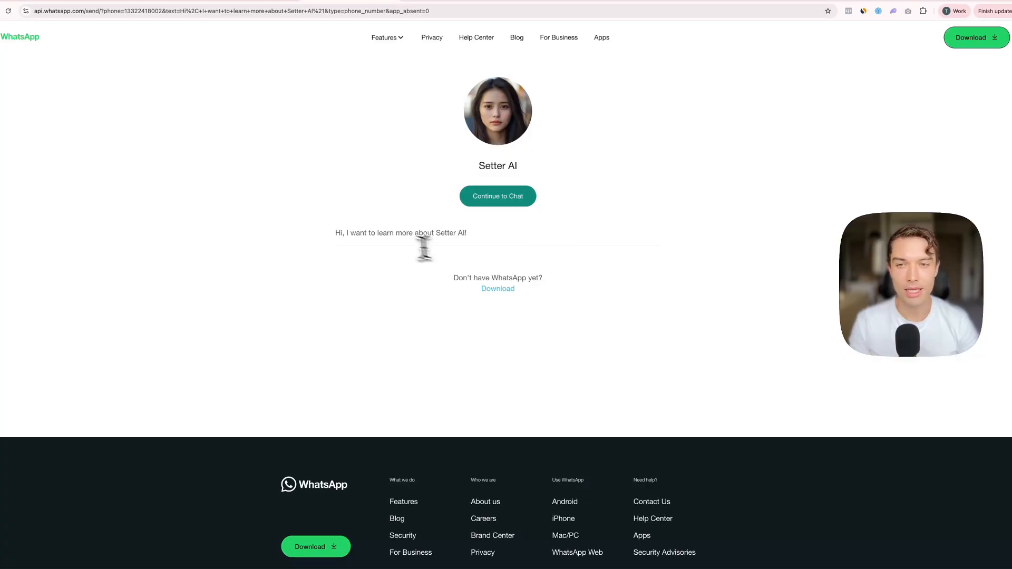
{"action": "left_click_drag", "start_coordinate": [345, 232], "coordinate": [464, 233]}
{"action": "left_click", "coordinate": [463, 232]}
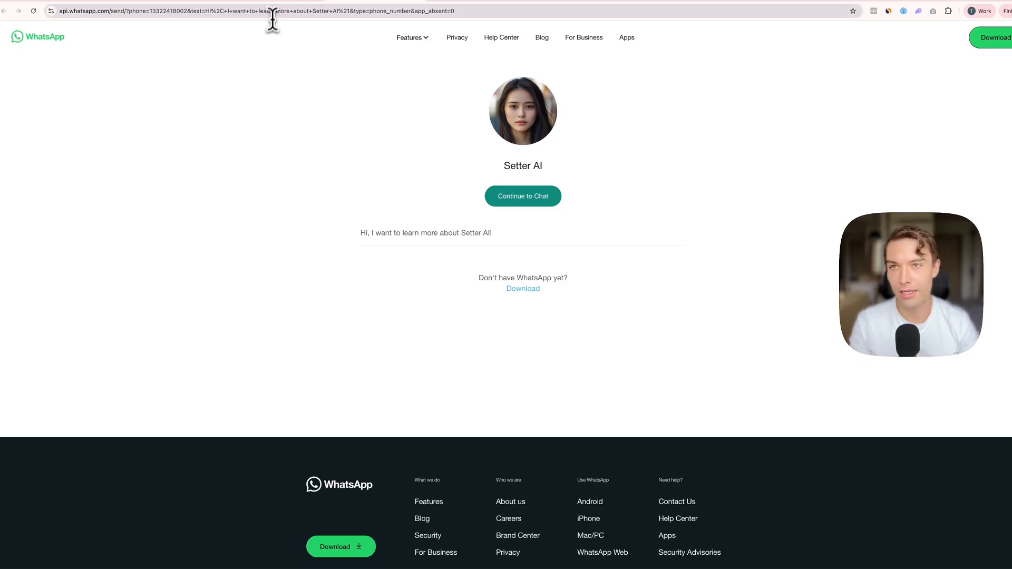
Return past the WhatsApp Button Generator to the Appointment Setter bot's Conversation and AI settings
{"action": "left_click", "coordinate": [291, 2]}
{"action": "left_click", "coordinate": [201, 3]}
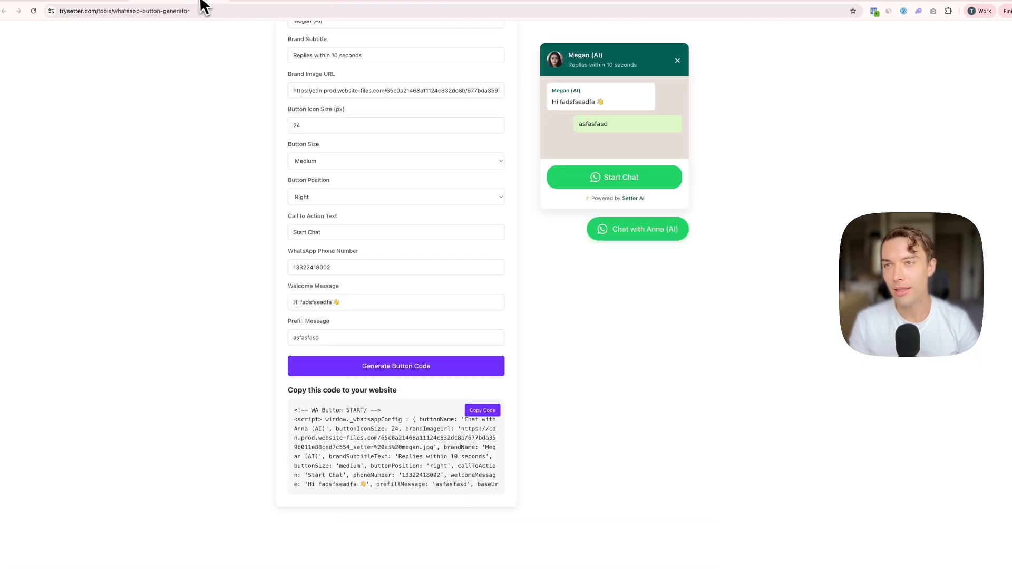
{"action": "left_click", "coordinate": [143, 3]}
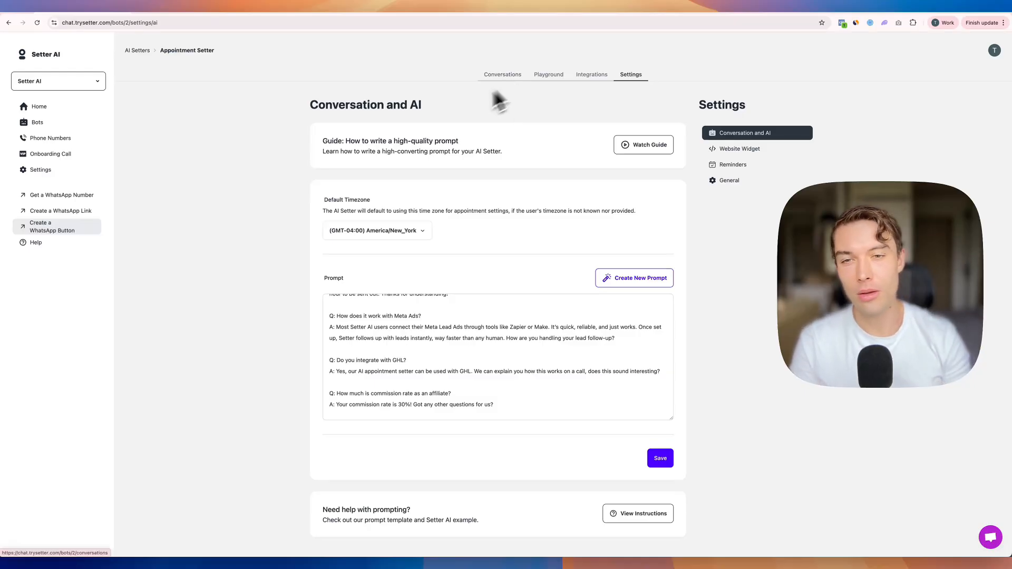
{"action": "scroll", "coordinate": [241, 251], "scroll_direction": "up", "scroll_amount": 1}
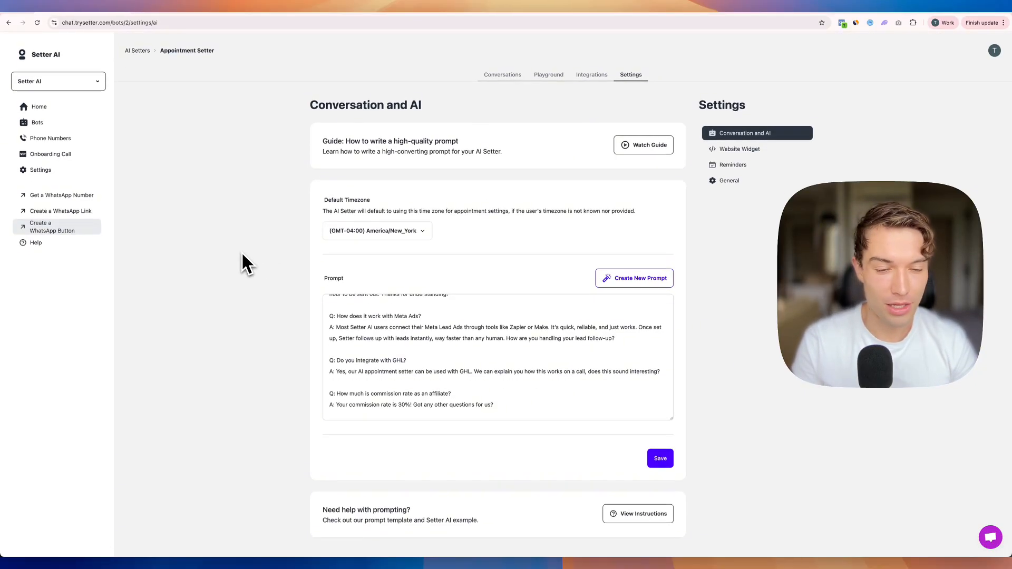